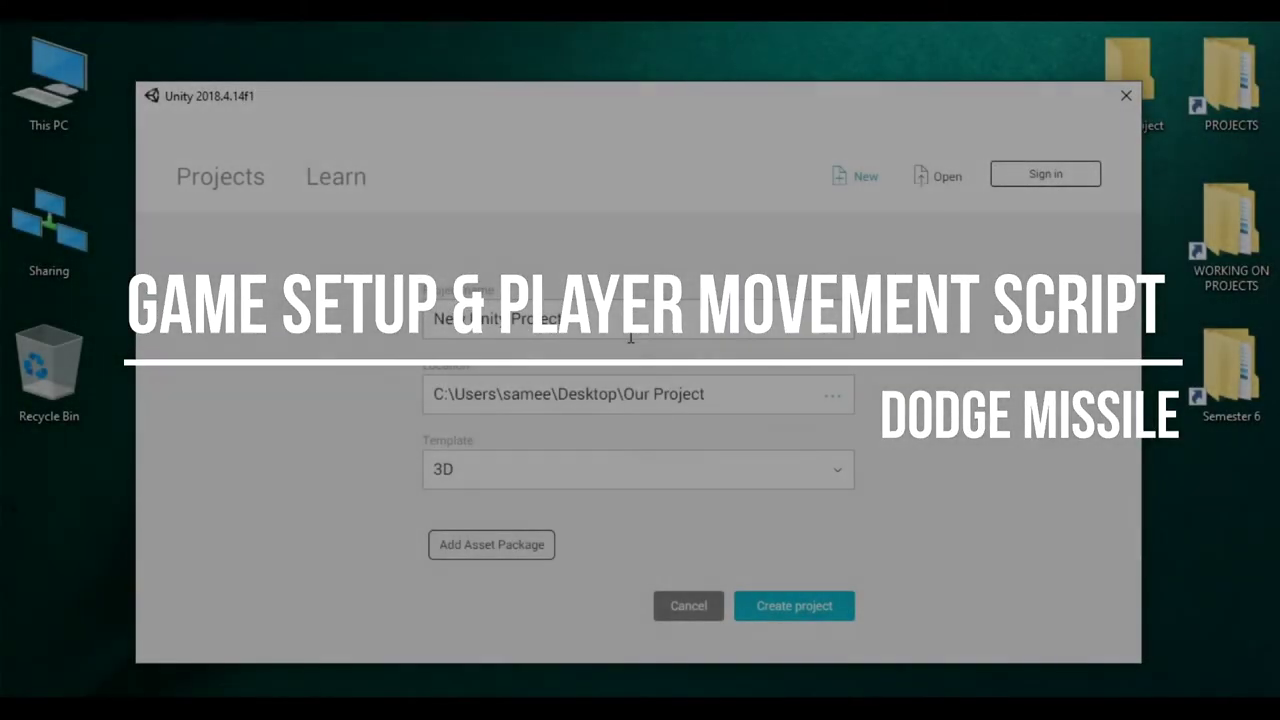
# Create the 3D project 'DODGE MISSILE' in the Desktop\Our Project folder.
pyautogui.write('DODGE MISSILE')
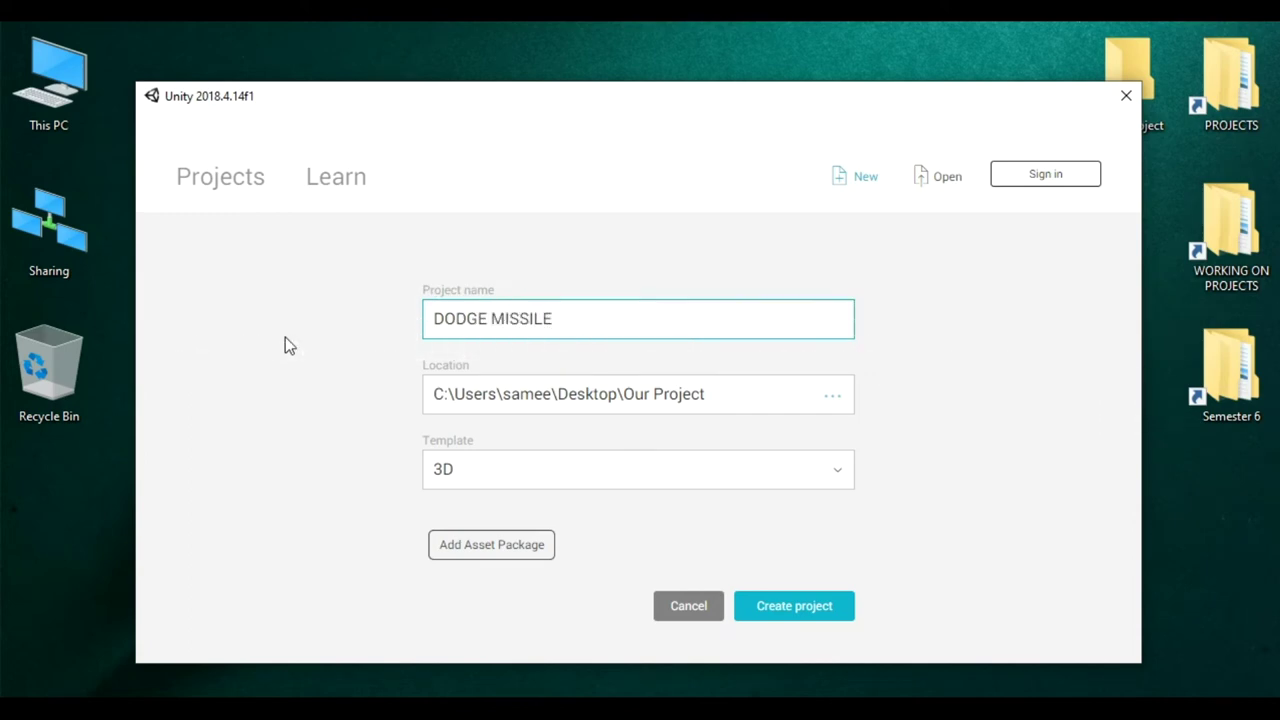
pyautogui.moveTo(590, 316); pyautogui.dragTo(397, 352)
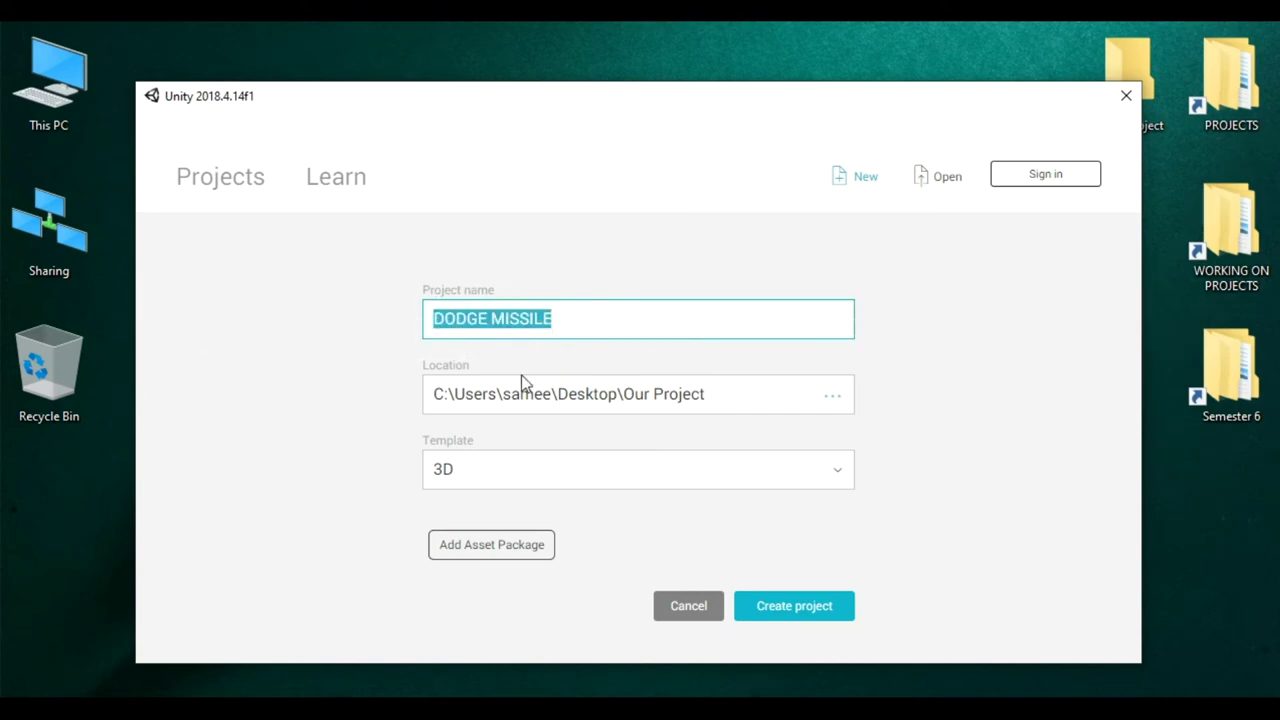
pyautogui.click(832, 395)
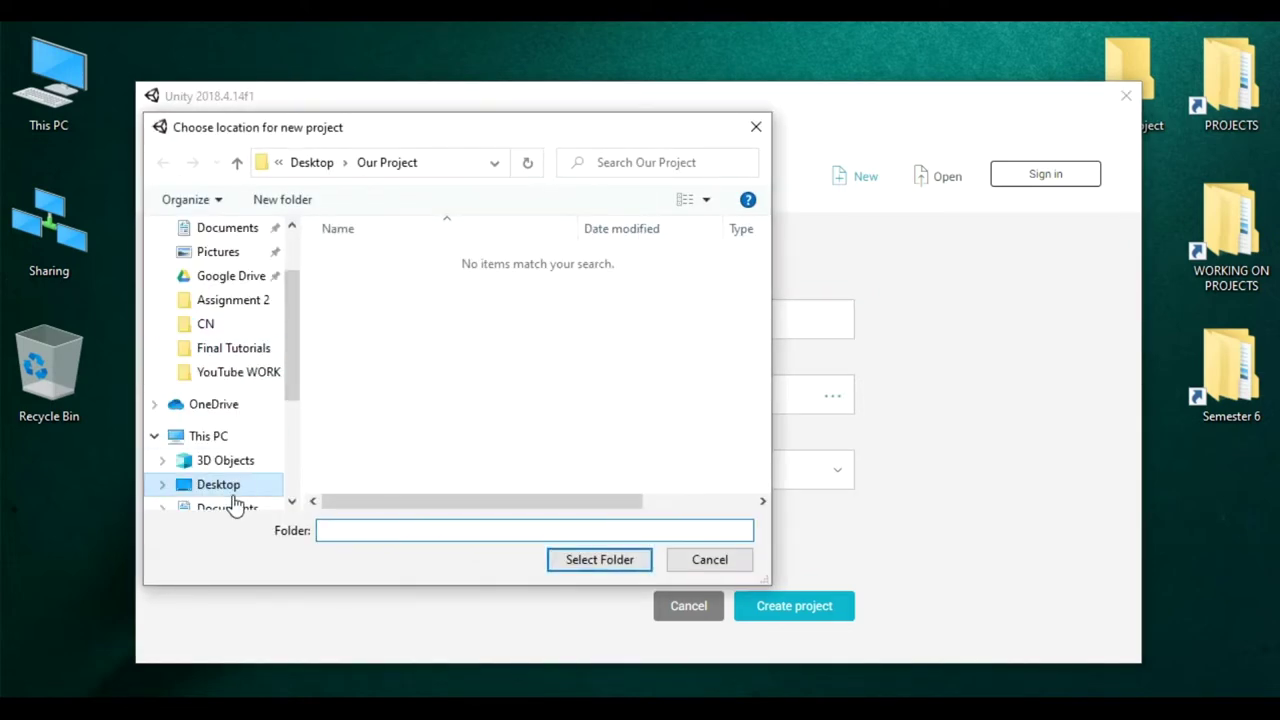
pyautogui.click(225, 488)
pyautogui.doubleClick(408, 265)
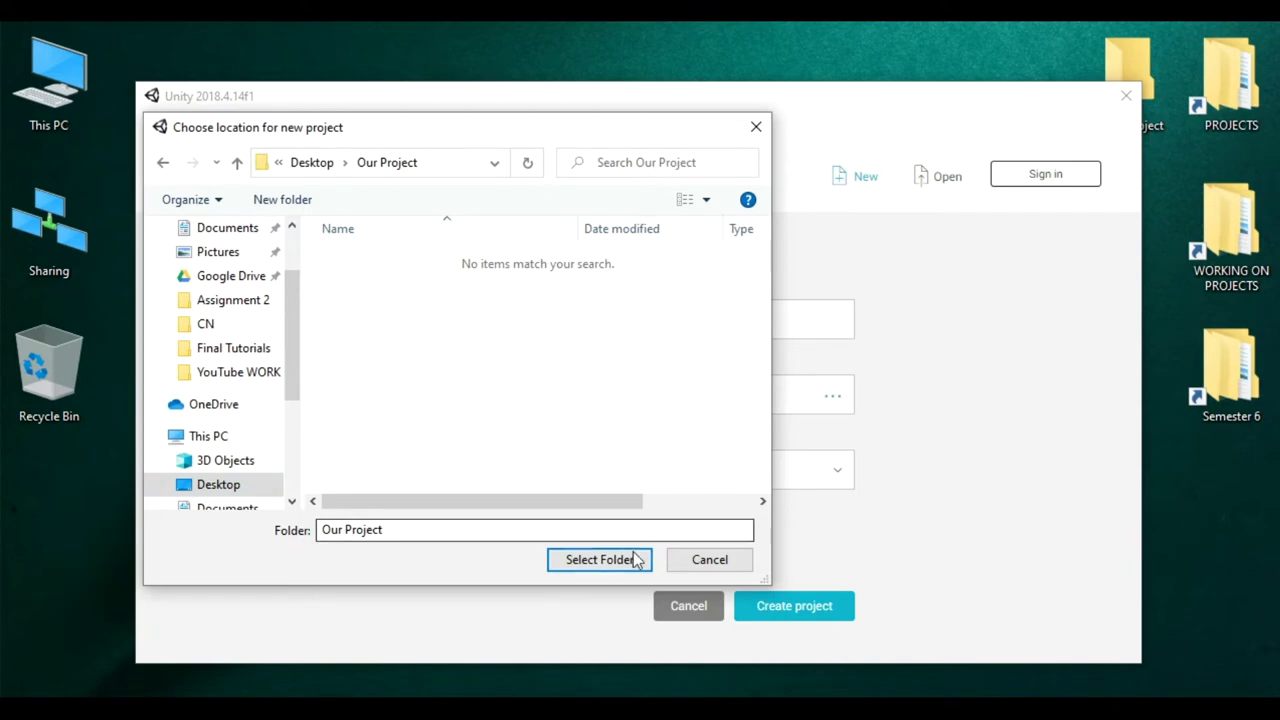
pyautogui.click(640, 555)
pyautogui.moveTo(1049, 108); pyautogui.dragTo(975, 108)
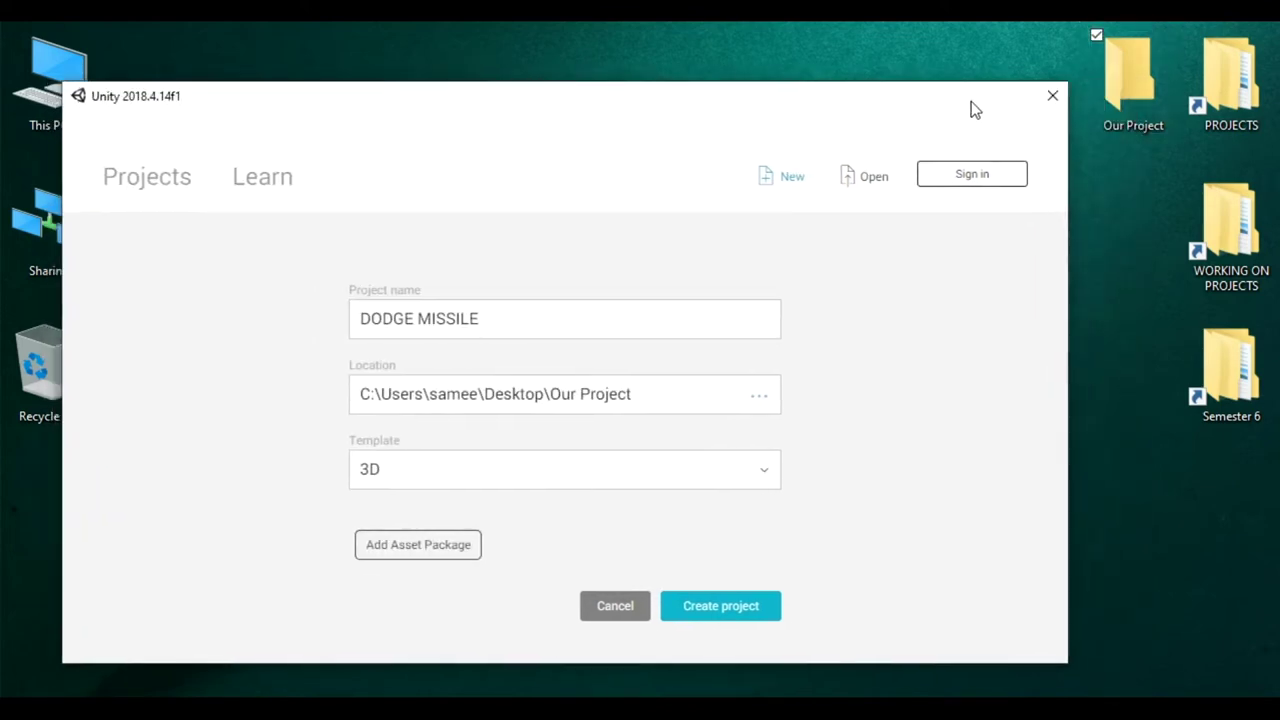
pyautogui.click(752, 601)
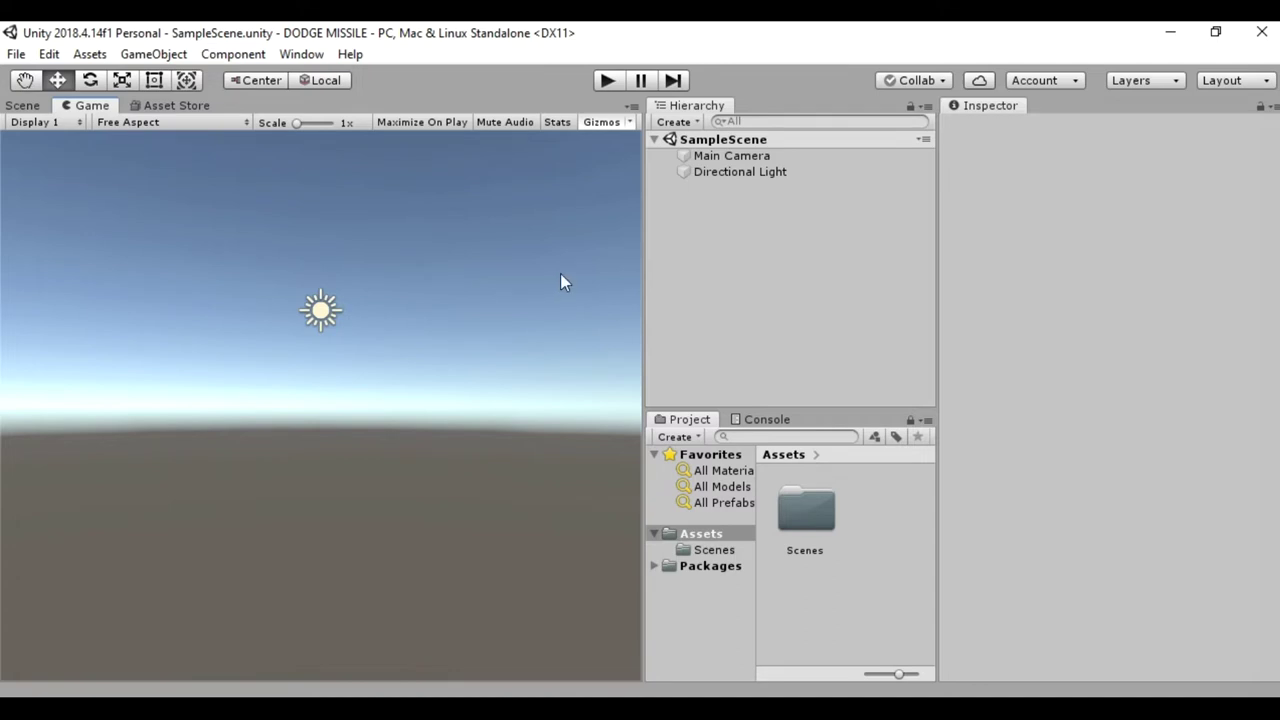
# Inspect Main Camera and Directional Light, switch to the Scene view, and open the Hierarchy context menu.
pyautogui.click(735, 156)
pyautogui.click(748, 172)
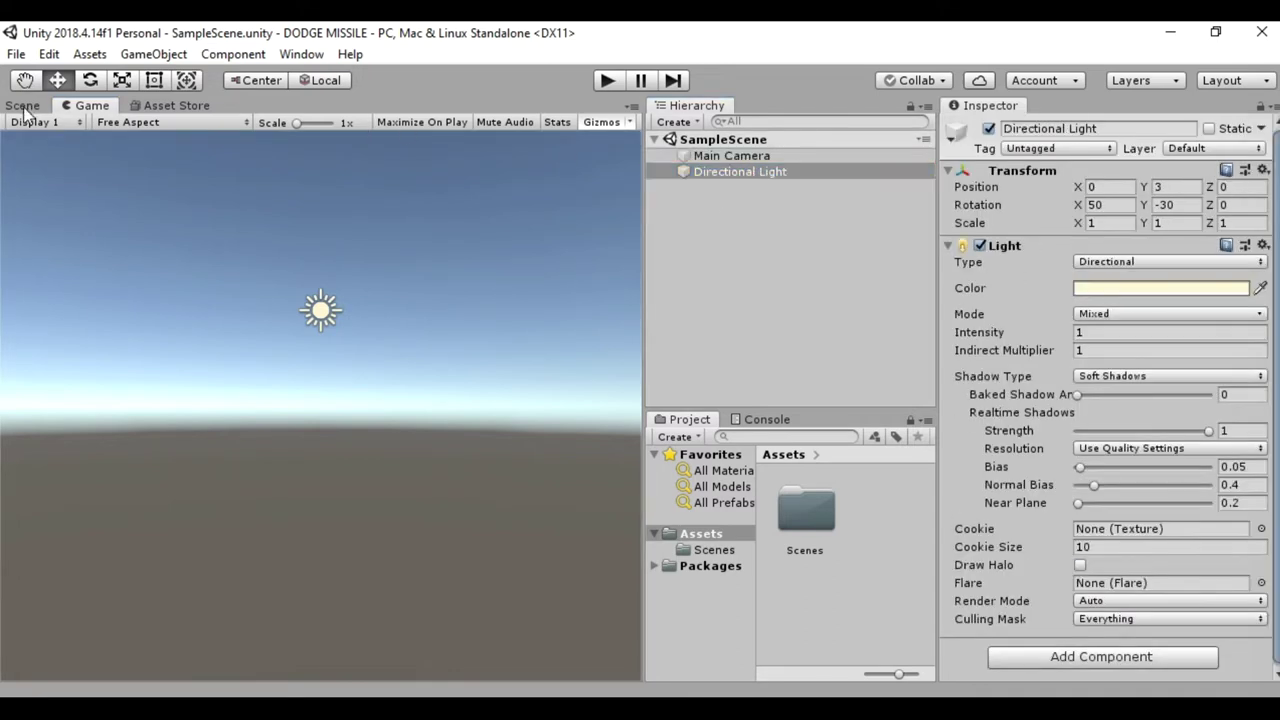
pyautogui.click(22, 105)
pyautogui.click(715, 157)
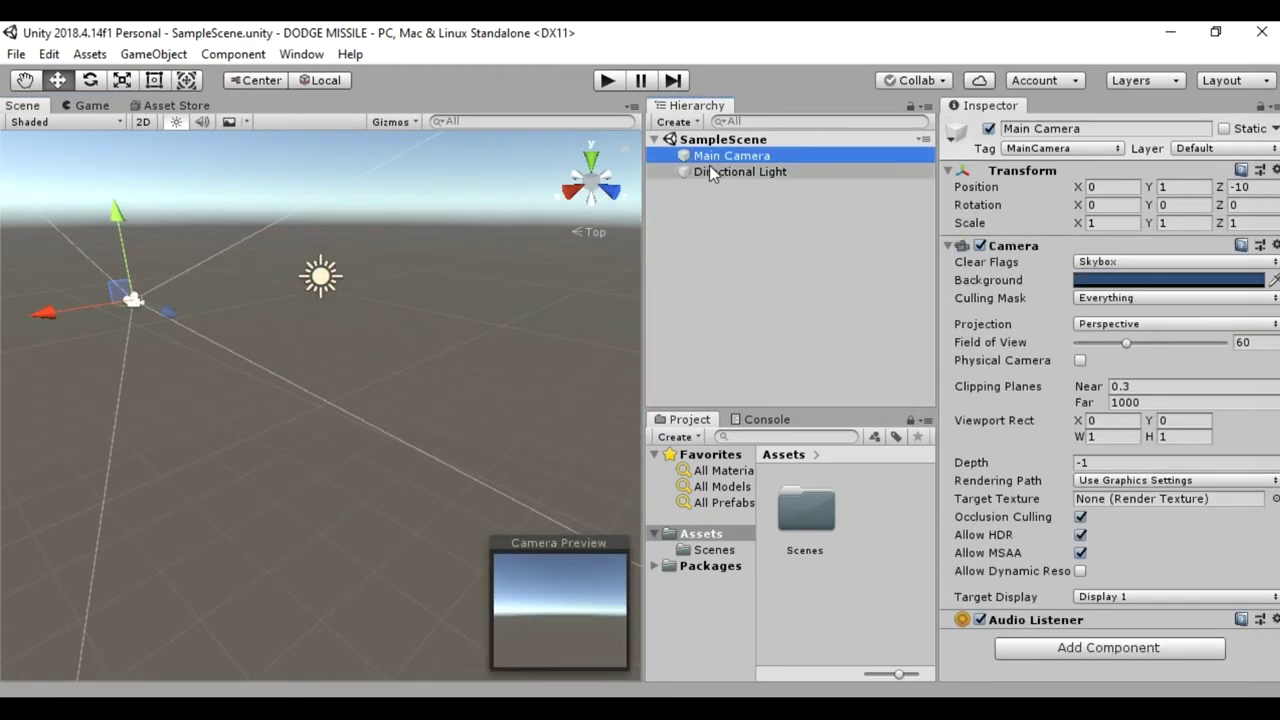
pyautogui.click(705, 174)
pyautogui.click(701, 332)
pyautogui.rightClick(703, 244)
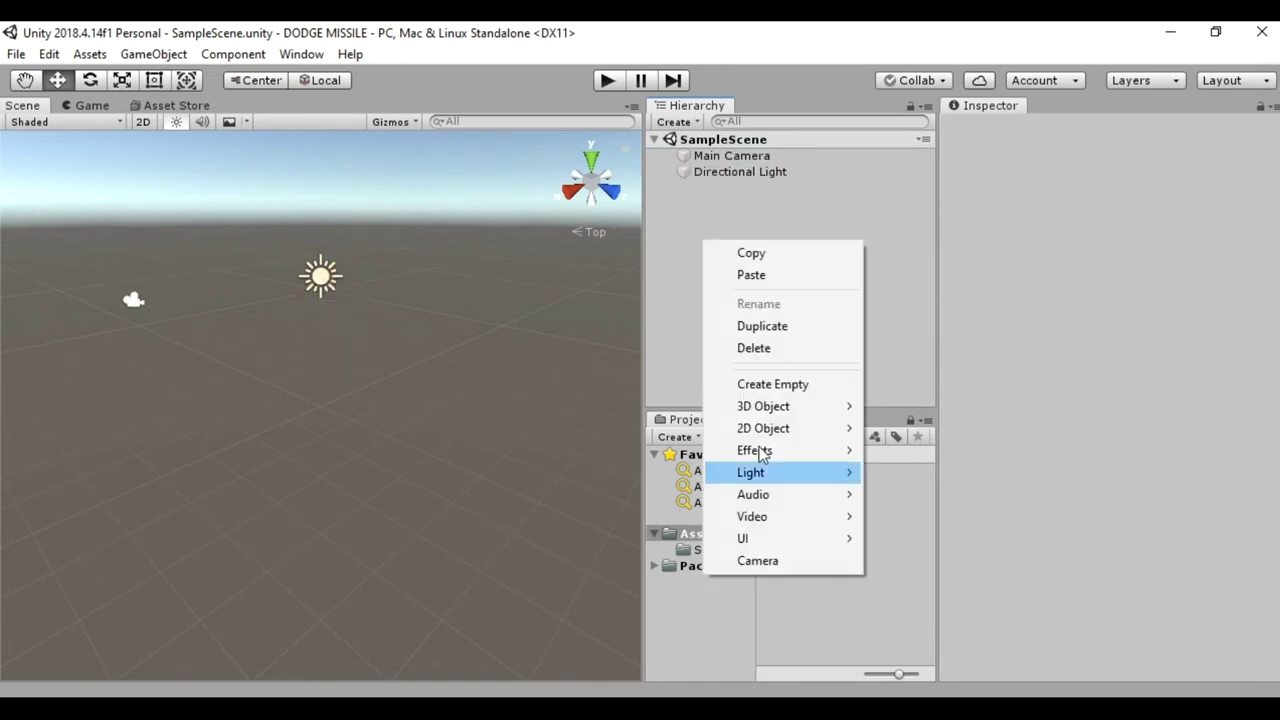
# Add a cube to the scene and rename it Ground.
pyautogui.moveTo(852, 410)
pyautogui.click(900, 408)
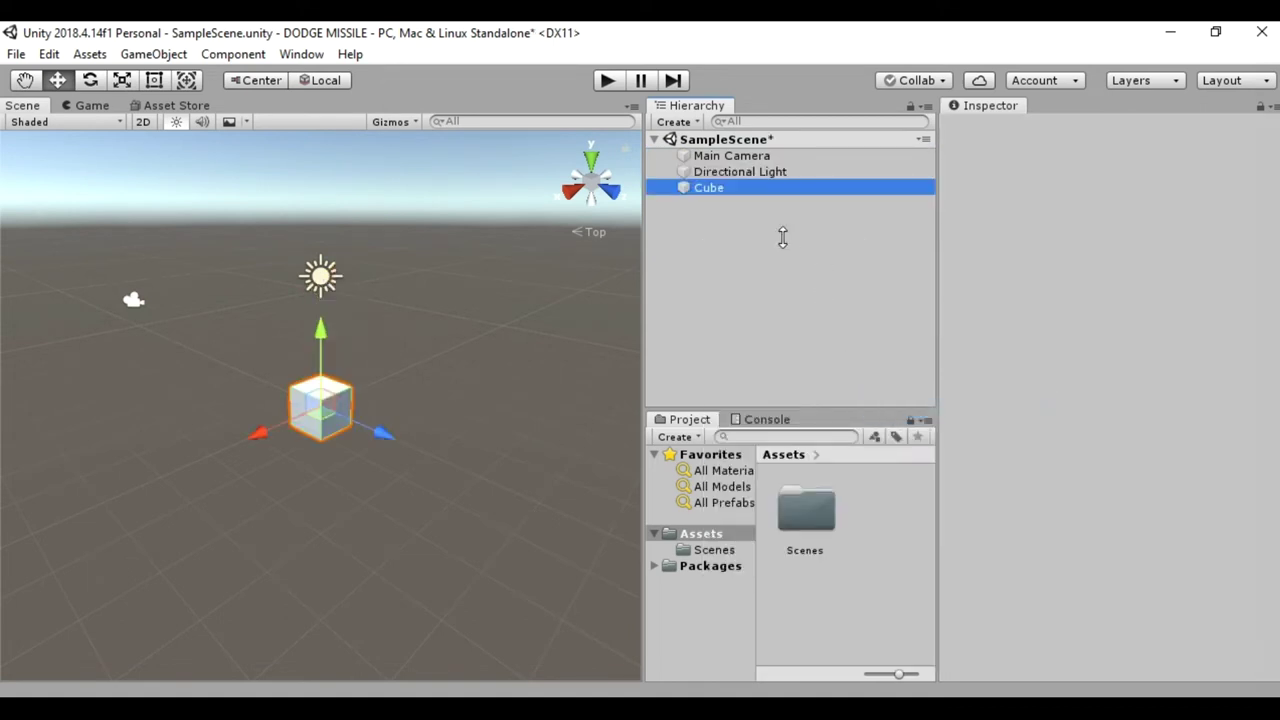
pyautogui.click(1035, 128)
pyautogui.press('Home')
pyautogui.write('Ground')
pyautogui.press('Delete')
pyautogui.press('Delete')
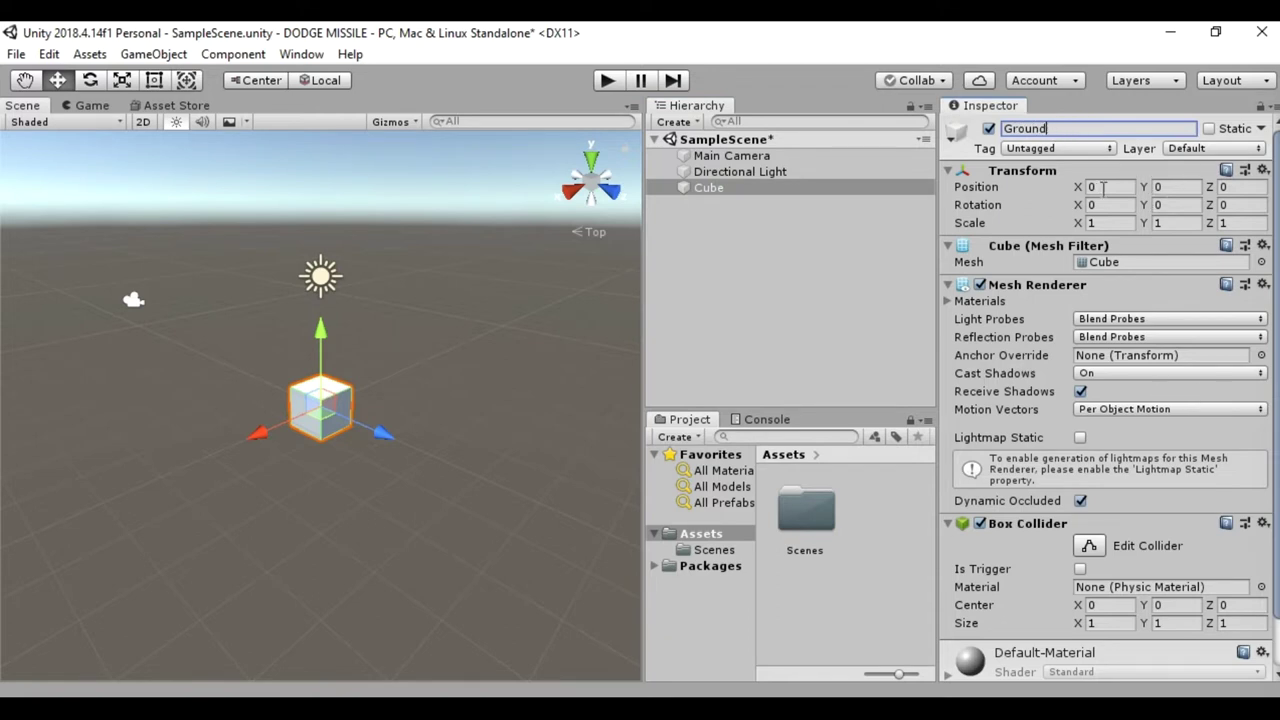
# Set the Ground position Y to -0.447 and Z to -6.463.
pyautogui.click(1170, 187)
pyautogui.write('-4')
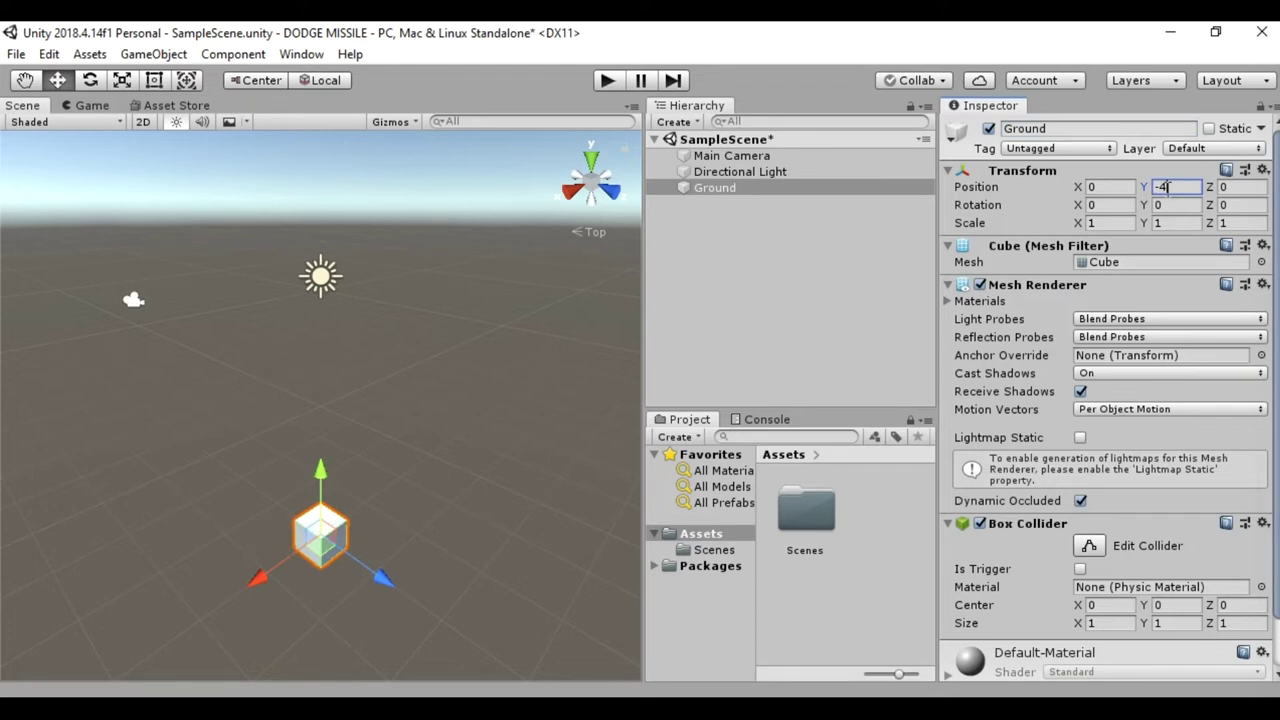
pyautogui.press('BackSpace')
pyautogui.write('1')
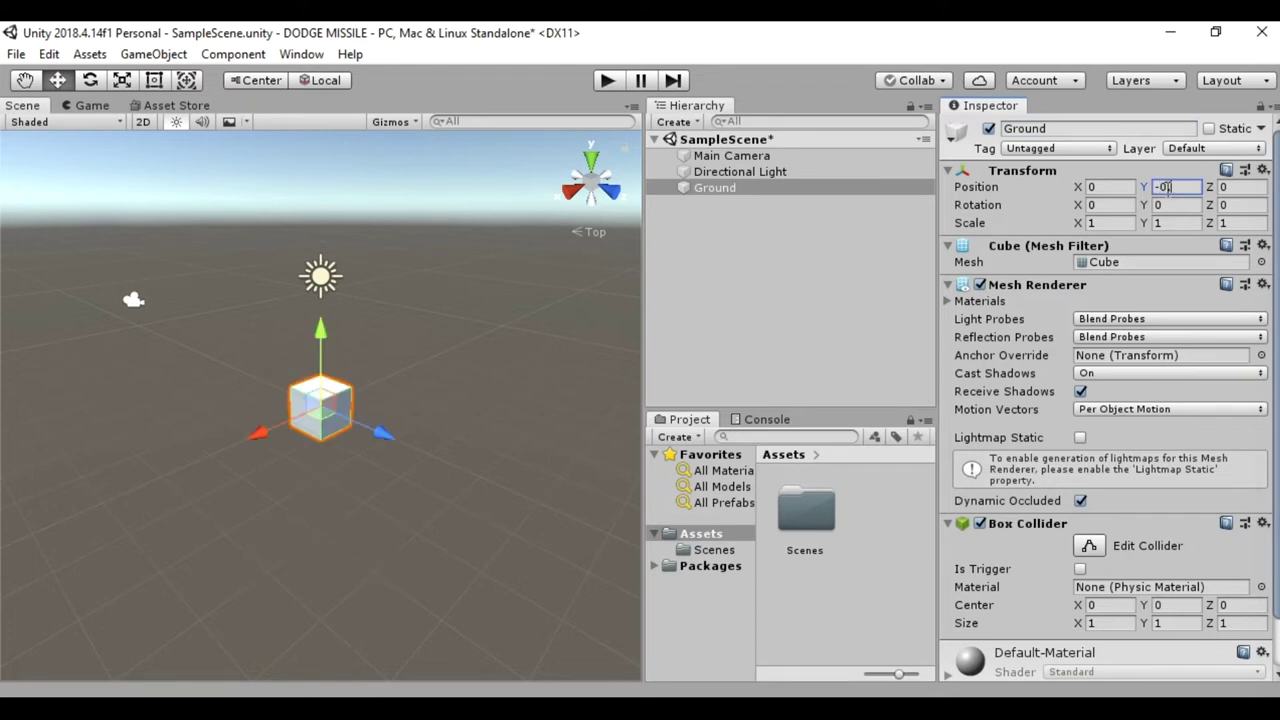
pyautogui.write('.447')
pyautogui.press('Tab')
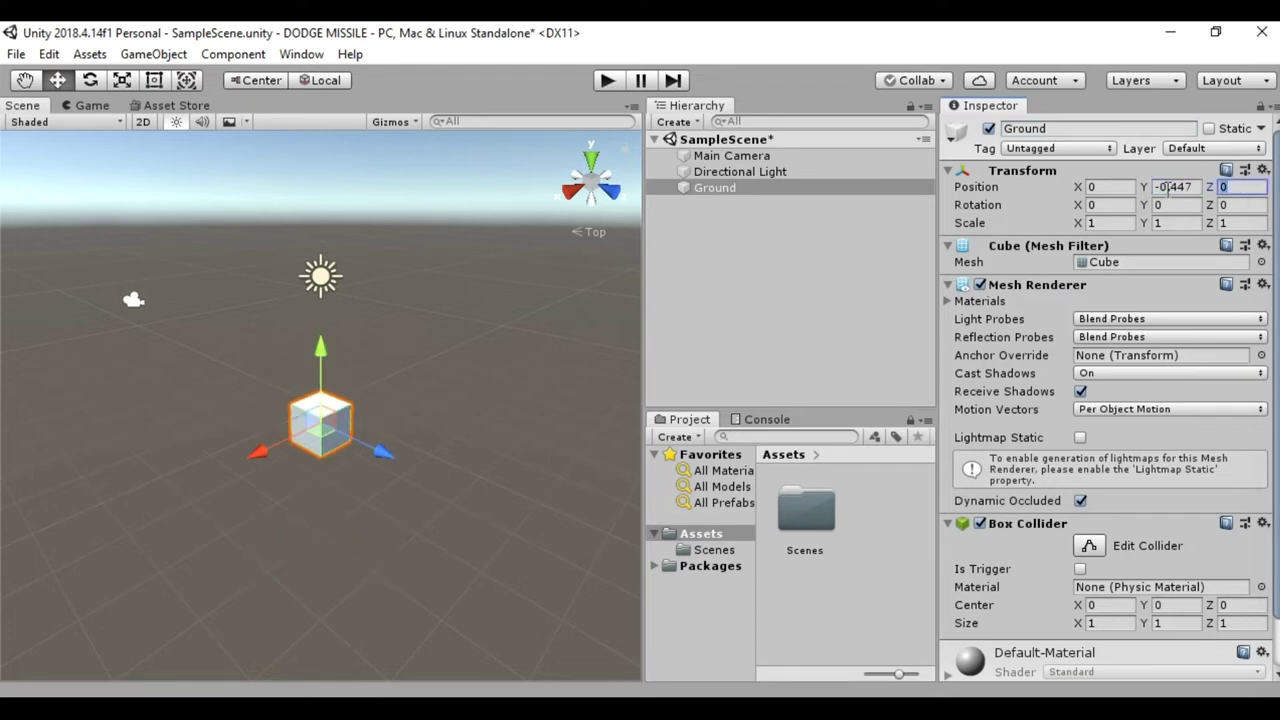
pyautogui.write('-6.463')
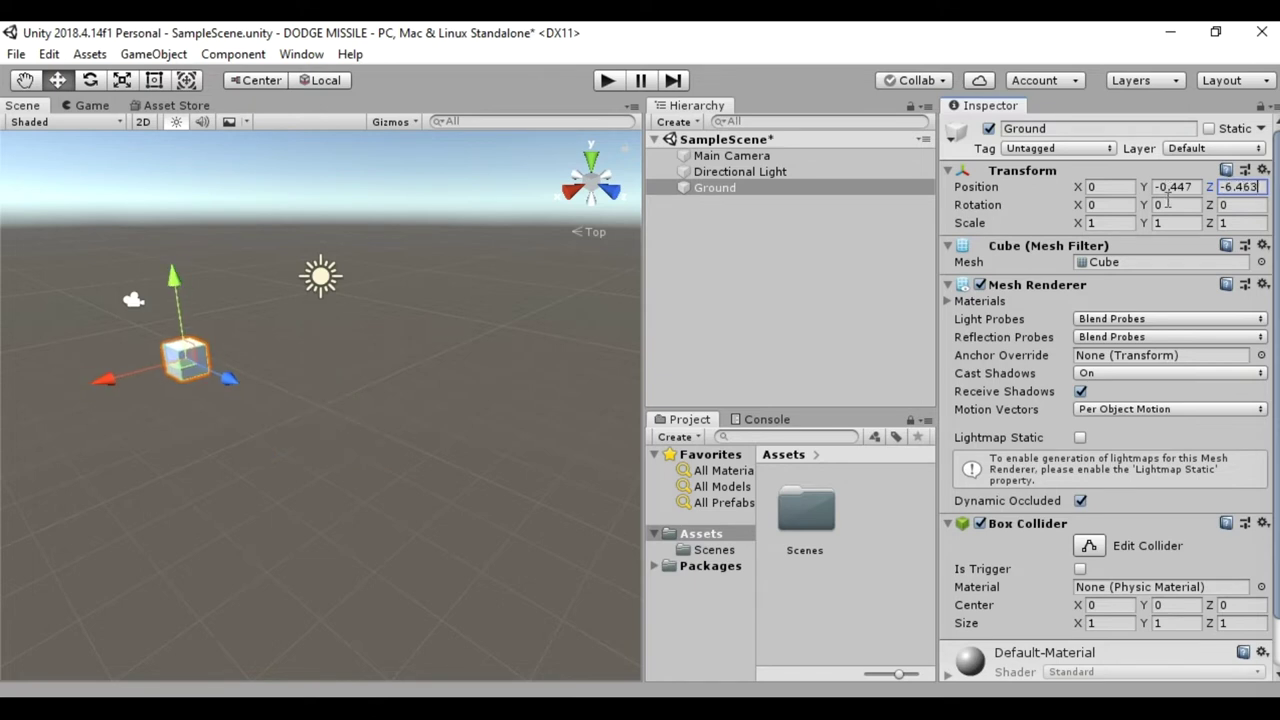
# Scale Ground to 1.56 × -0.2 × 33.63 and preview the runway in the Game view.
pyautogui.click(1128, 222)
pyautogui.write('56')
pyautogui.press('Tab')
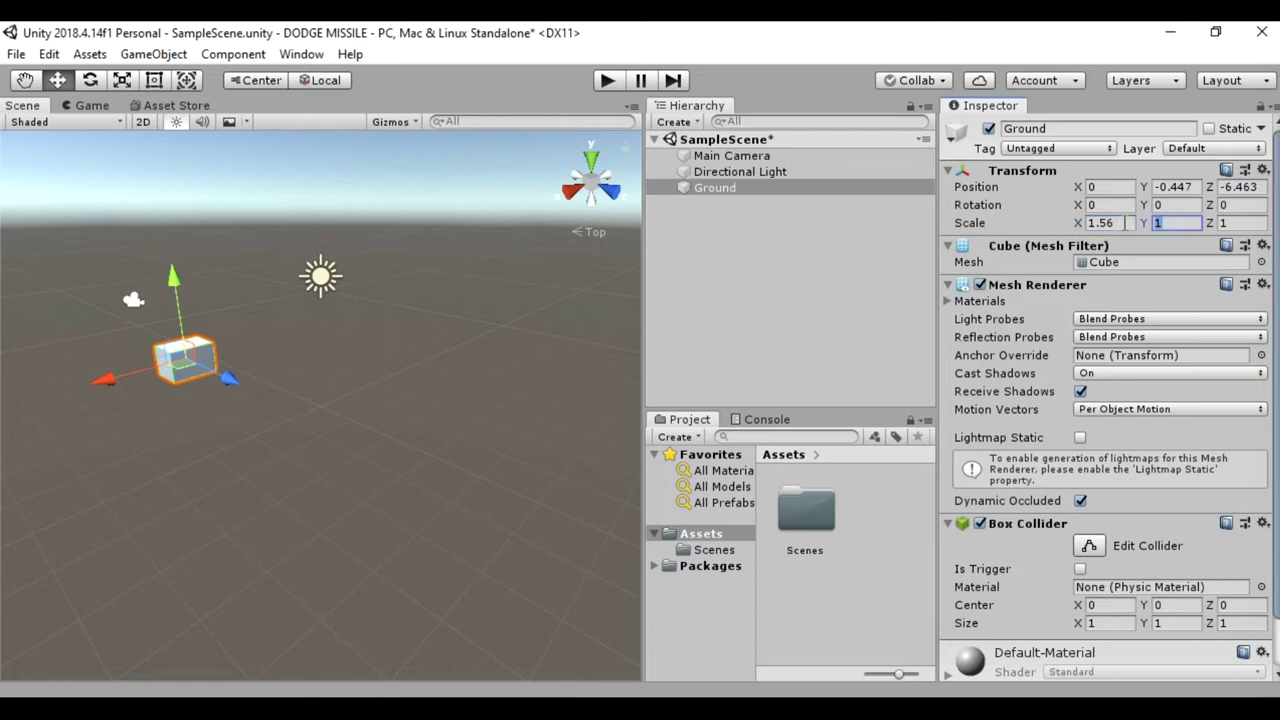
pyautogui.write('-0.2')
pyautogui.press('Tab')
pyautogui.write('3')
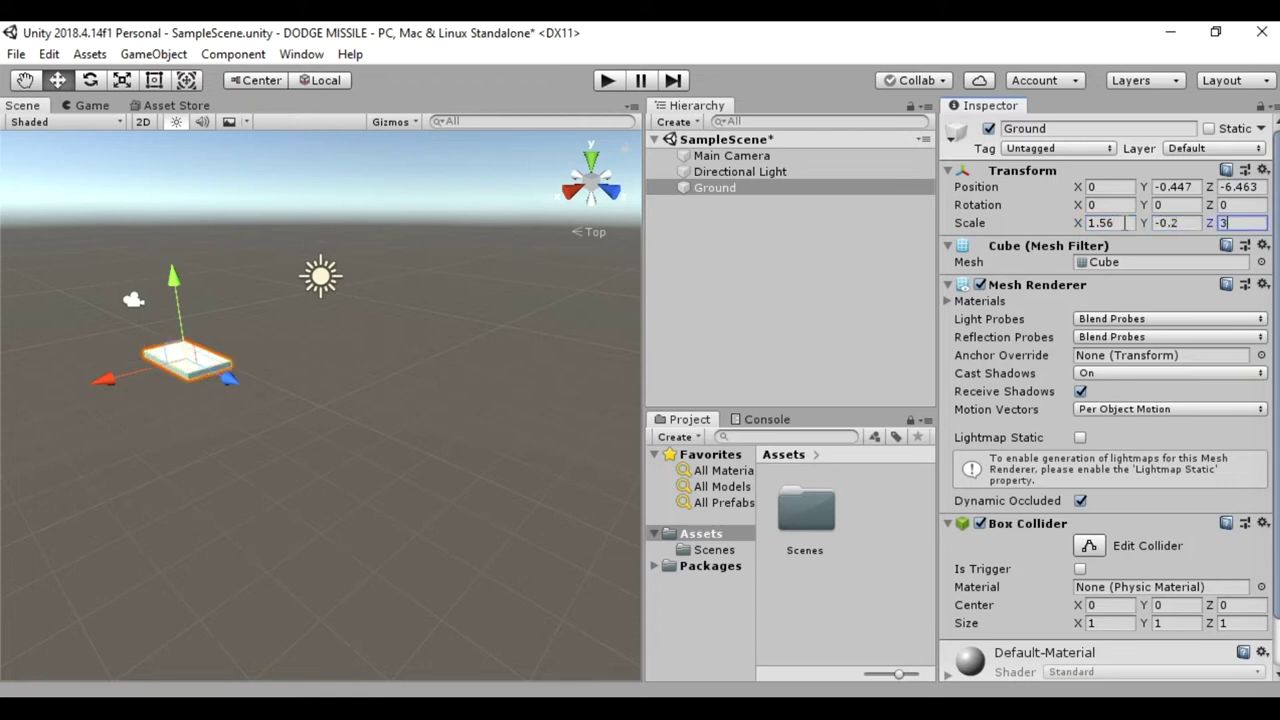
pyautogui.write('3.63')
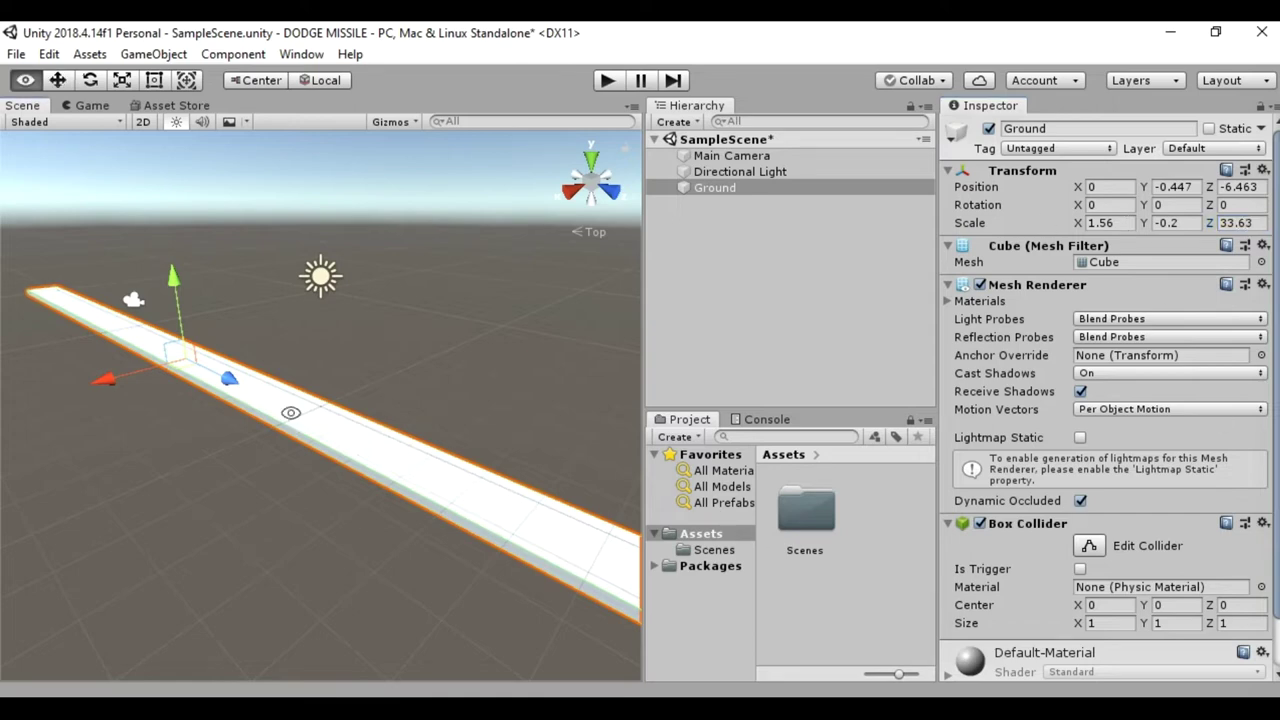
pyautogui.moveTo(297, 534)
pyautogui.keyDown('alt'); pyautogui.mouseDown()
pyautogui.moveTo(559, 229)
pyautogui.moveTo(600, 310)
pyautogui.mouseUp(); pyautogui.keyUp('alt')
pyautogui.click(88, 110)
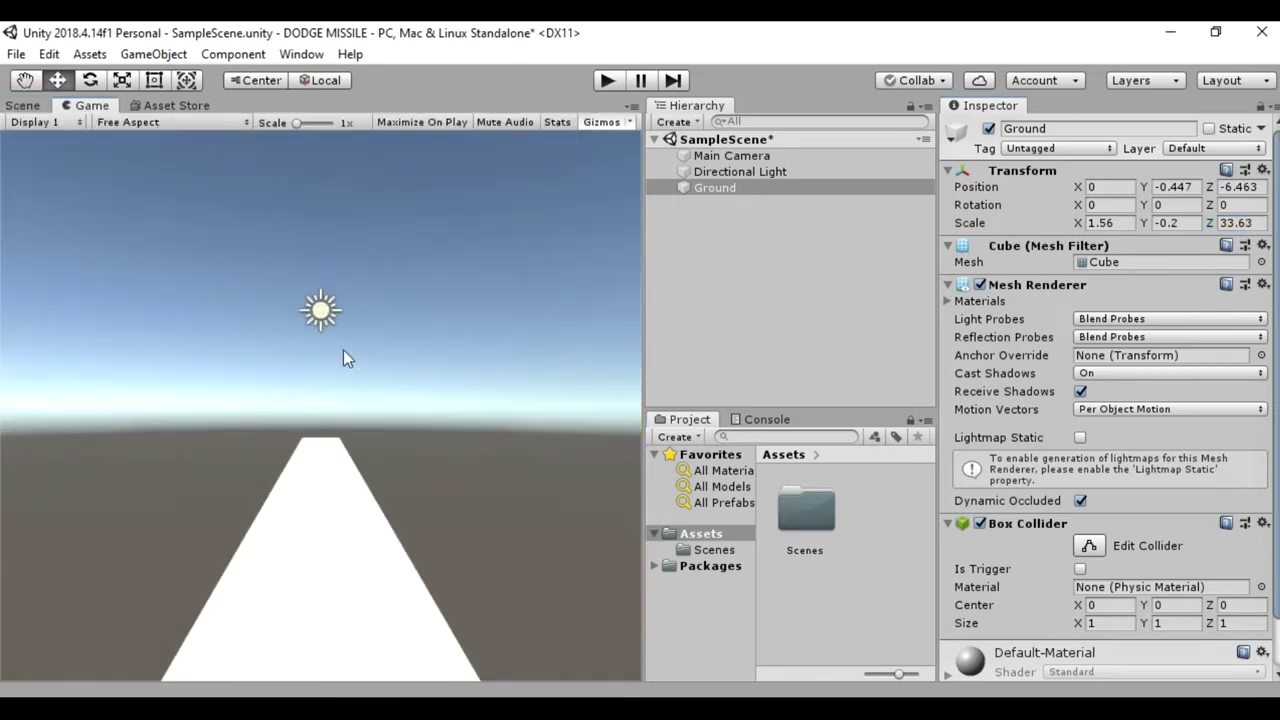
# Move the Main Camera to position 2.97, 0.81, -6.35.
pyautogui.click(730, 156)
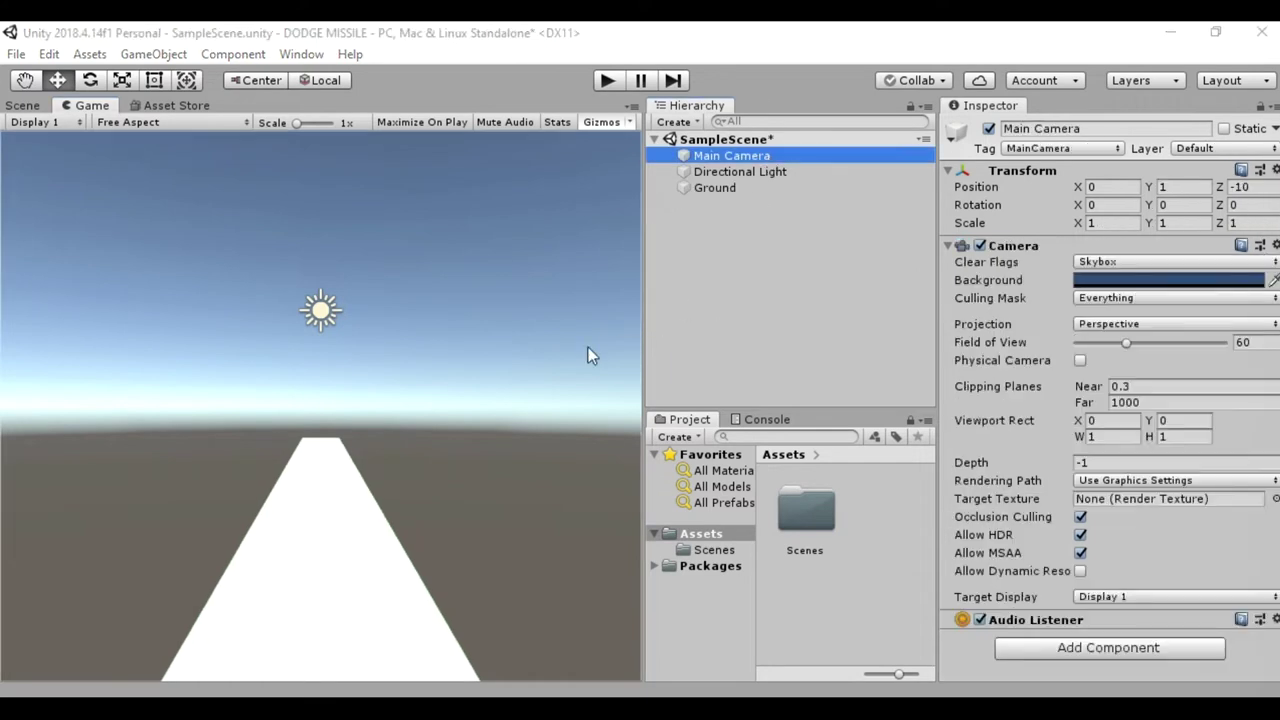
pyautogui.click(1108, 187)
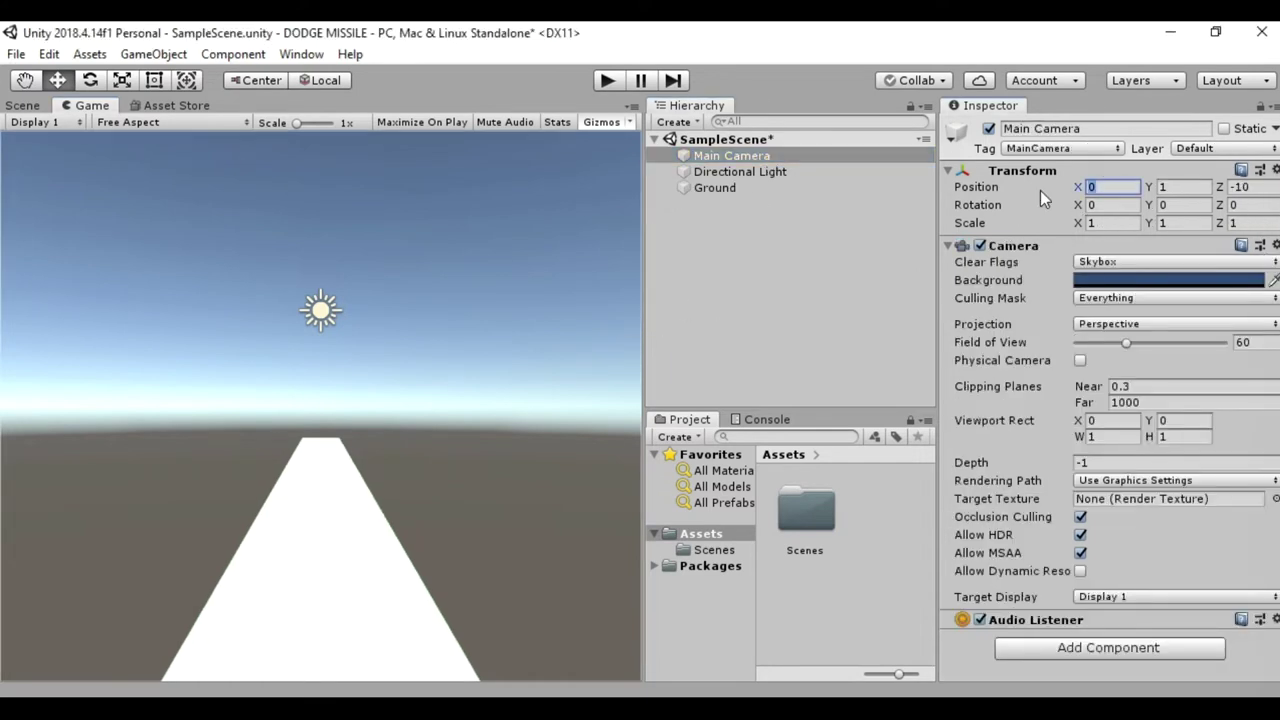
pyautogui.write('2.97')
pyautogui.press('Tab')
pyautogui.write('0')
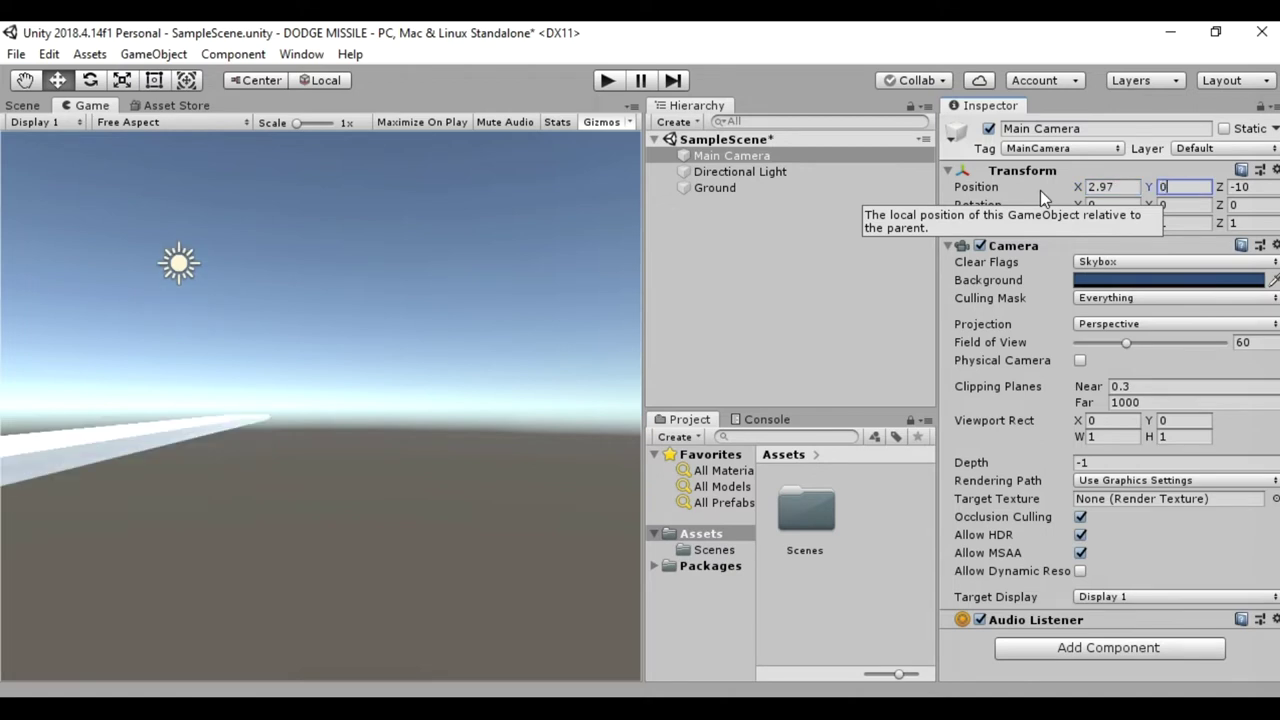
pyautogui.write('.81')
pyautogui.press('Tab')
pyautogui.write('-6.35')
pyautogui.press('Return')
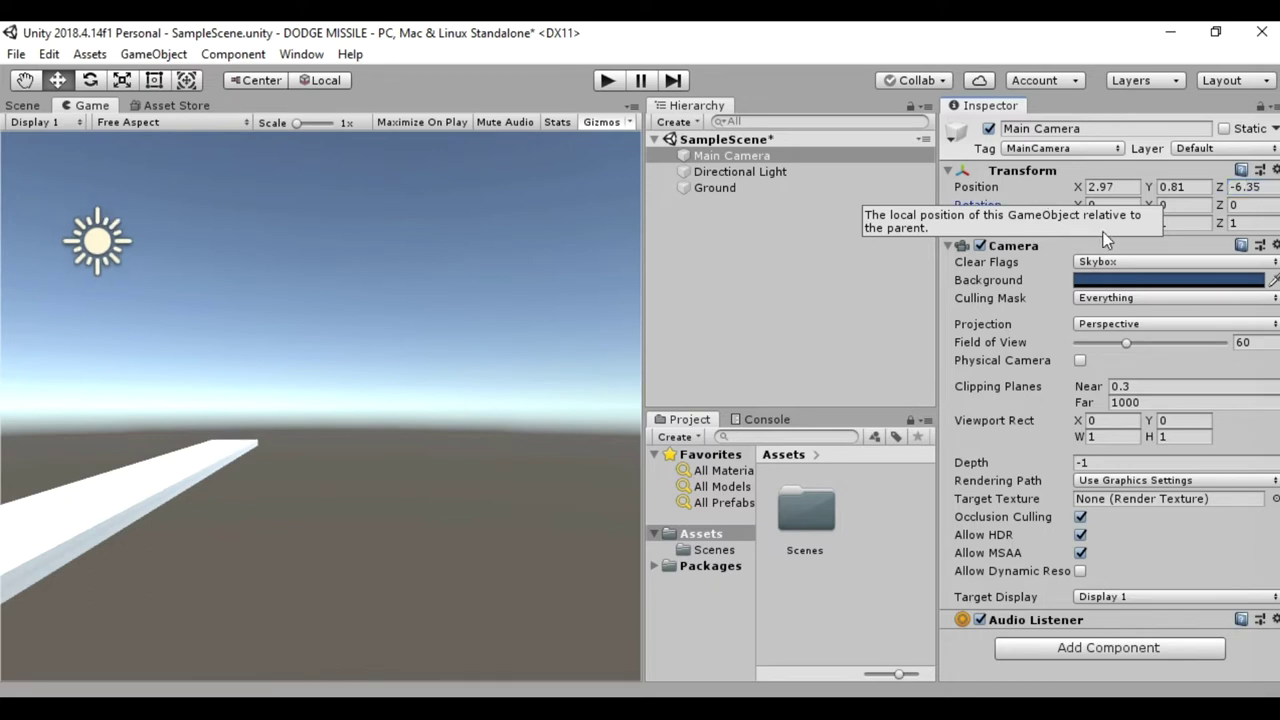
# Set the camera's Y rotation to -90 and check its view in the Scene and Game views.
pyautogui.click(1110, 222)
pyautogui.click(1186, 204)
pyautogui.write('90')
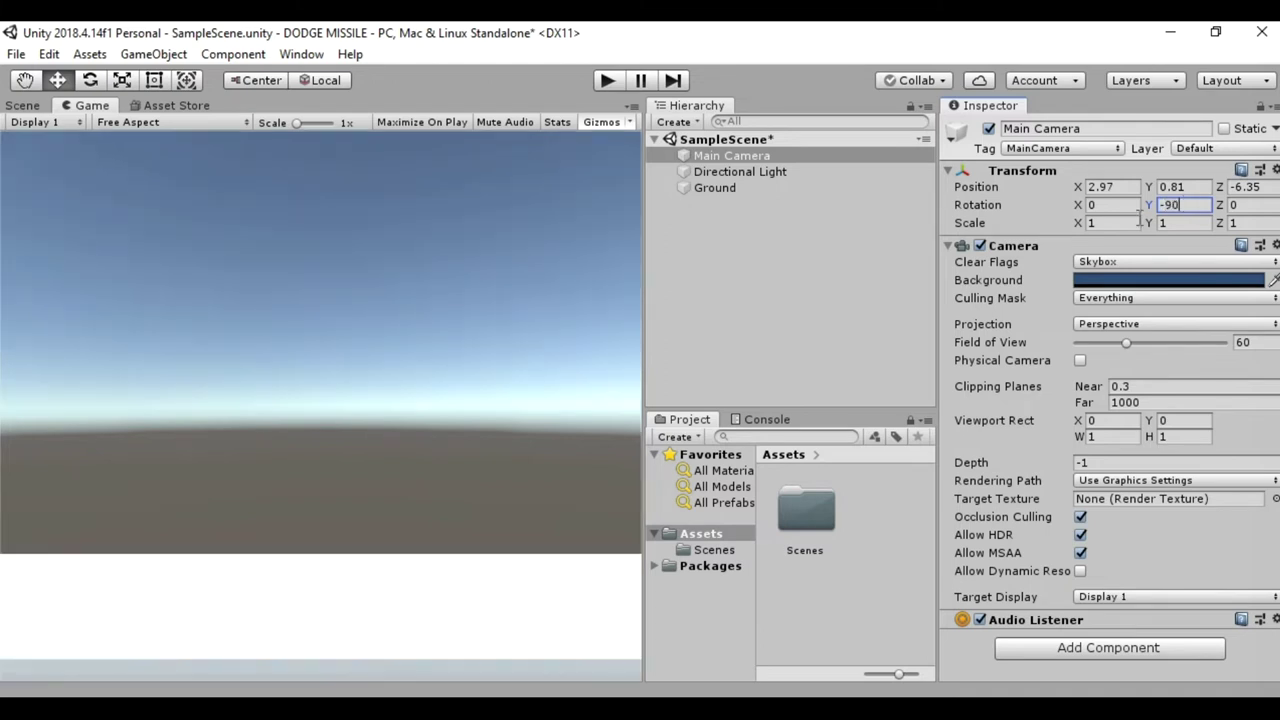
pyautogui.click(20, 106)
pyautogui.moveTo(155, 476)
pyautogui.keyDown('alt'); pyautogui.mouseDown()
pyautogui.moveTo(47, 585)
pyautogui.moveTo(97, 478)
pyautogui.mouseUp(); pyautogui.keyUp('alt')
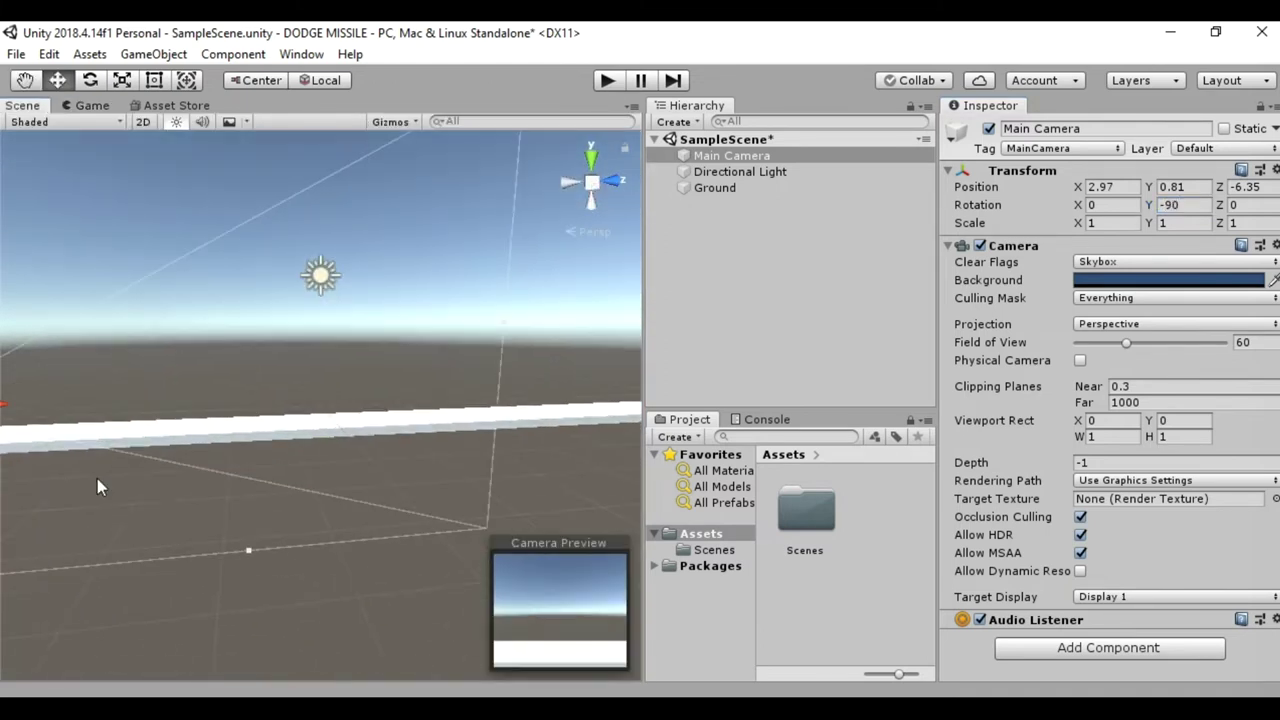
pyautogui.moveTo(331, 463)
pyautogui.mouseDown()
pyautogui.moveTo(594, 472)
pyautogui.moveTo(366, 580)
pyautogui.mouseUp()
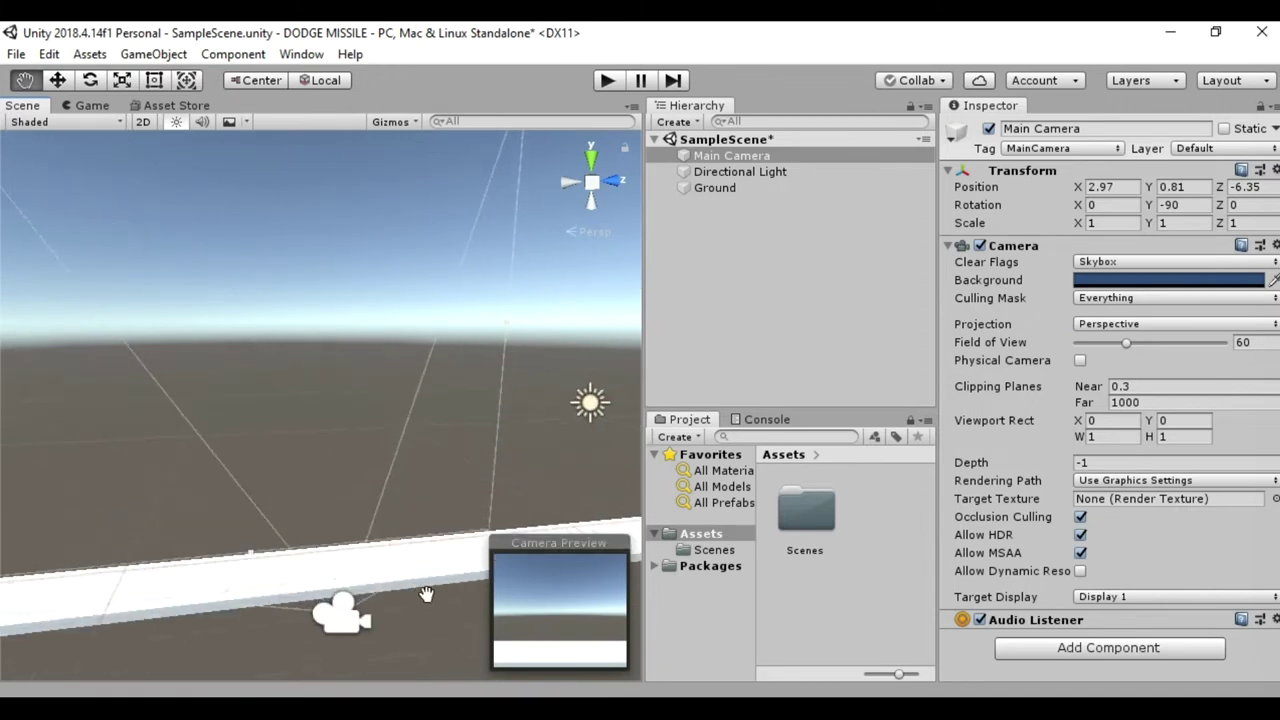
pyautogui.click(93, 106)
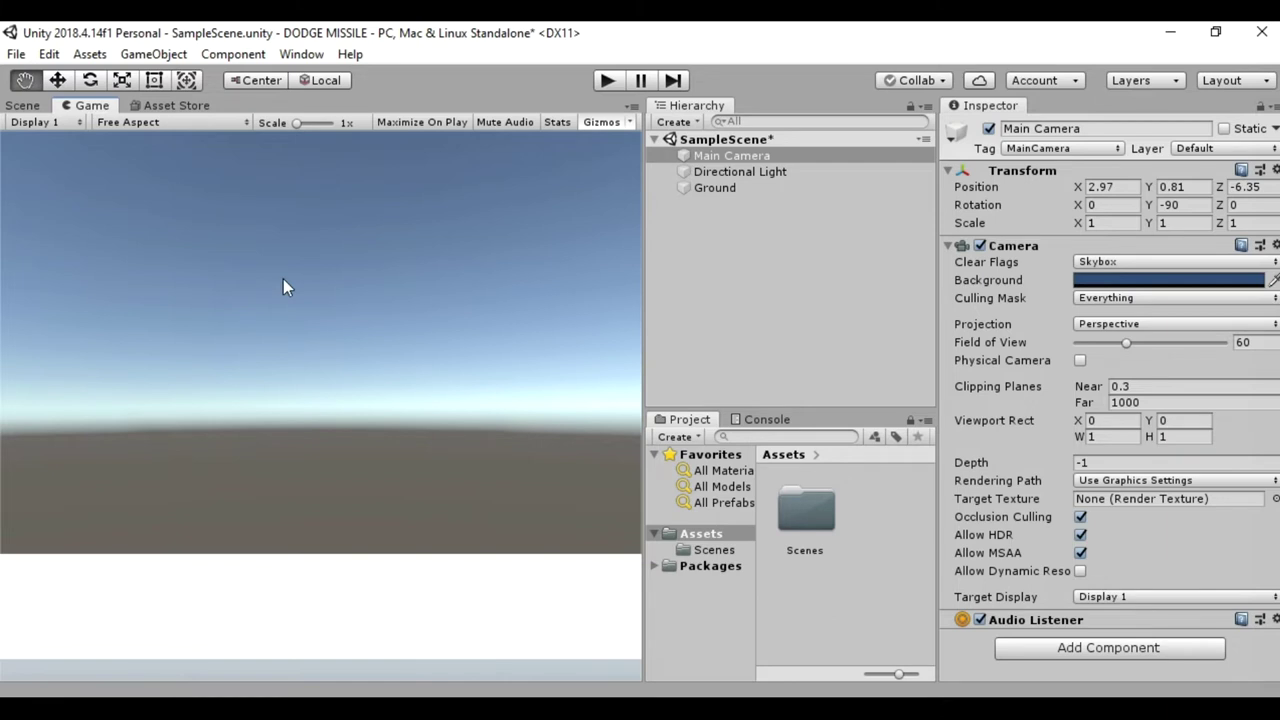
pyautogui.click(731, 272)
pyautogui.click(729, 187)
# Add a sphere to the scene and rename it Player.
pyautogui.click(720, 214)
pyautogui.rightClick(720, 214)
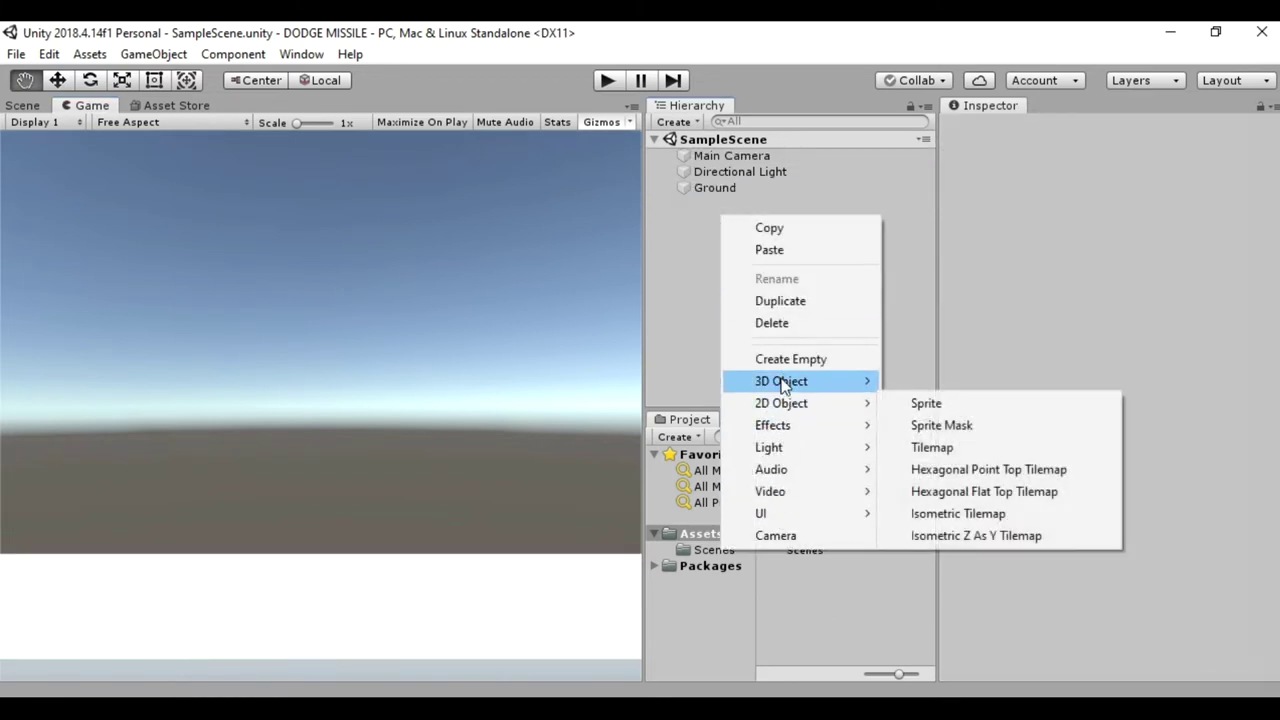
pyautogui.moveTo(785, 381)
pyautogui.click(925, 403)
pyautogui.click(1066, 127)
pyautogui.write('P')
pyautogui.press('Return')
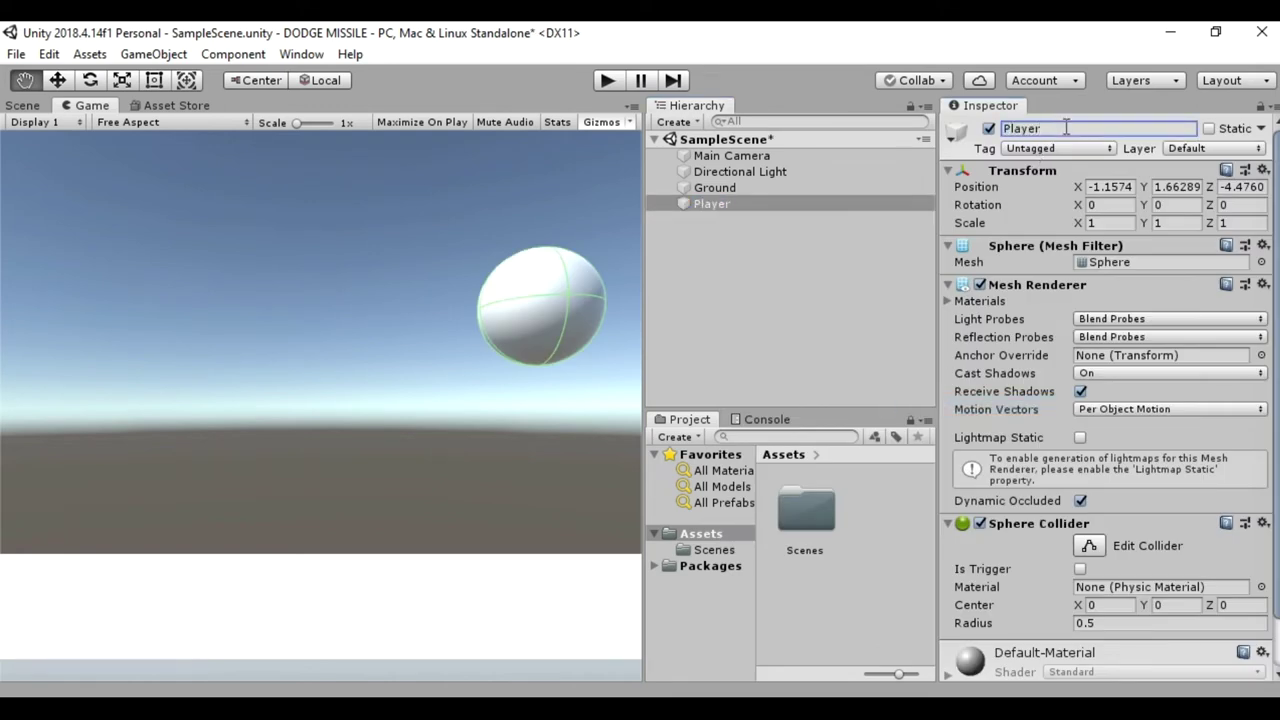
# Set the Player position to 0, -0.097, -6.384.
pyautogui.click(1122, 193)
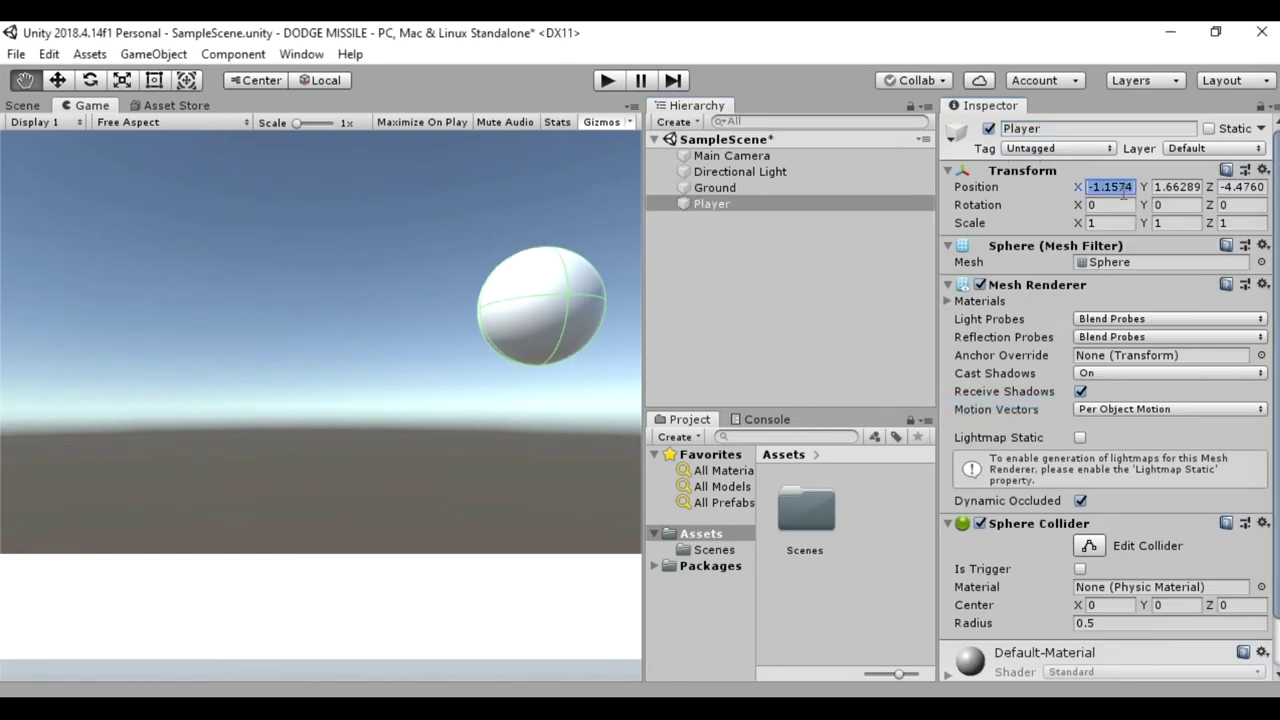
pyautogui.write('0')
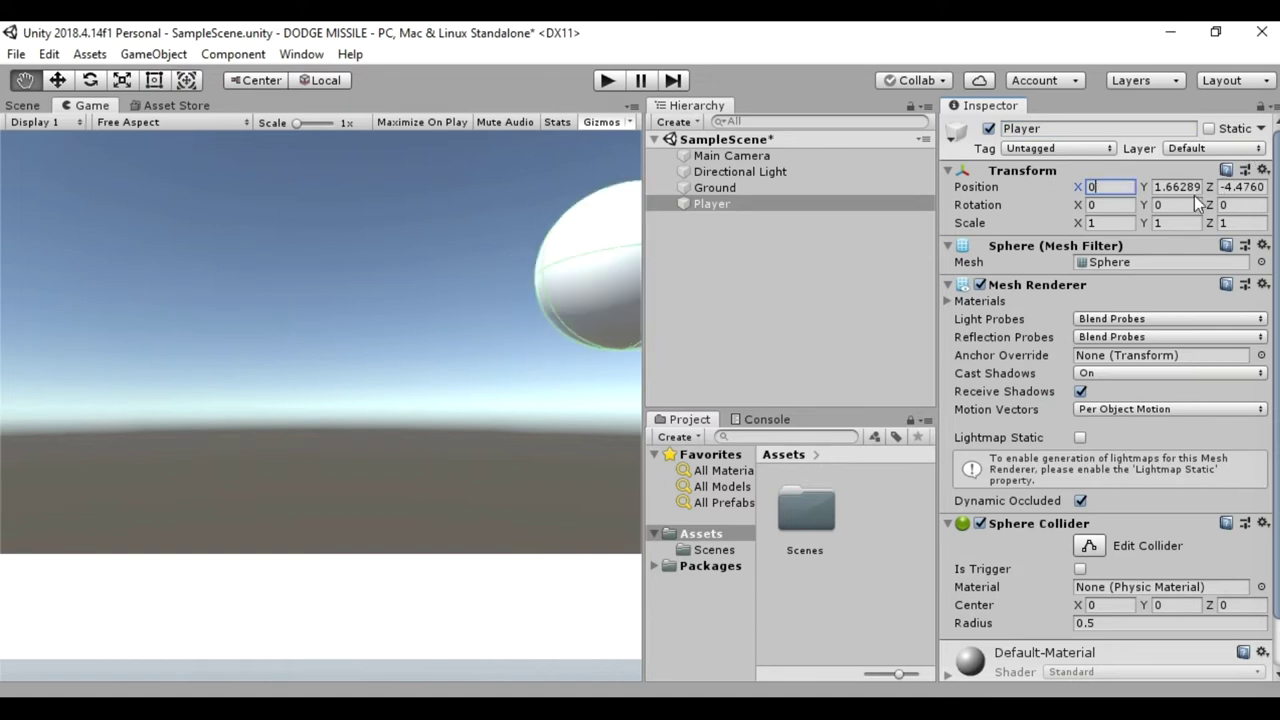
pyautogui.press('Tab')
pyautogui.write('-0.')
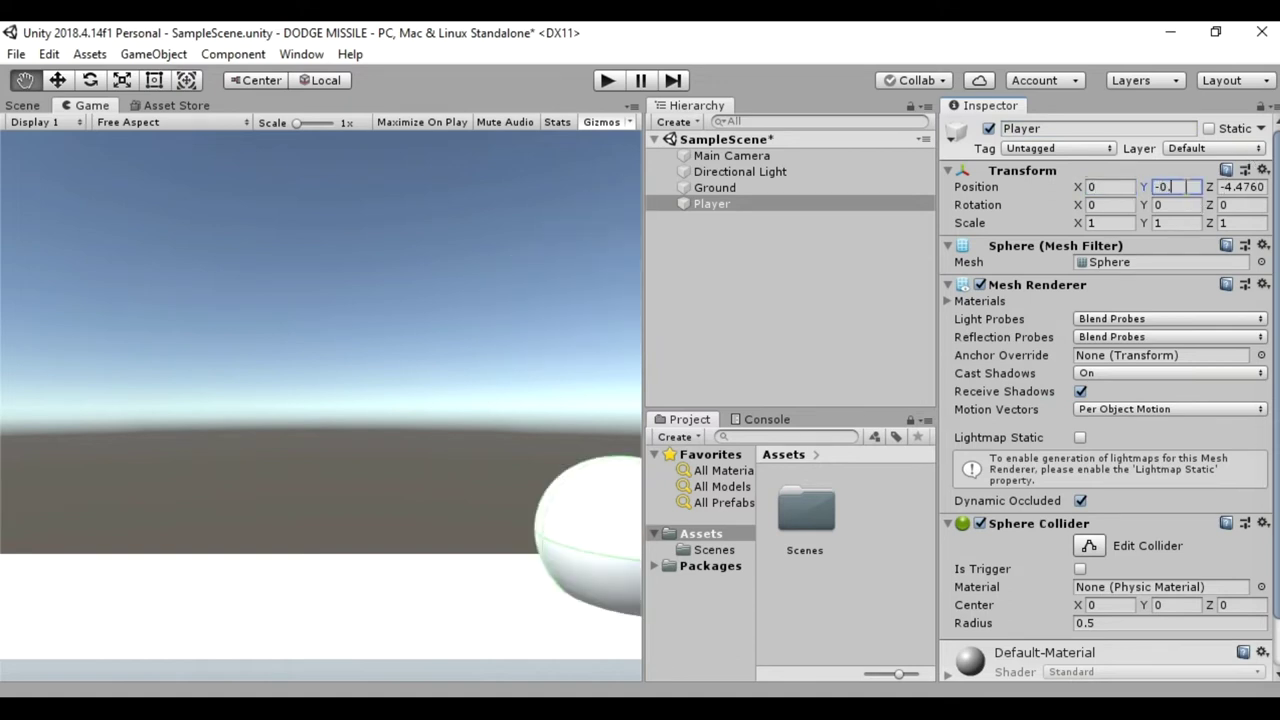
pyautogui.write('097')
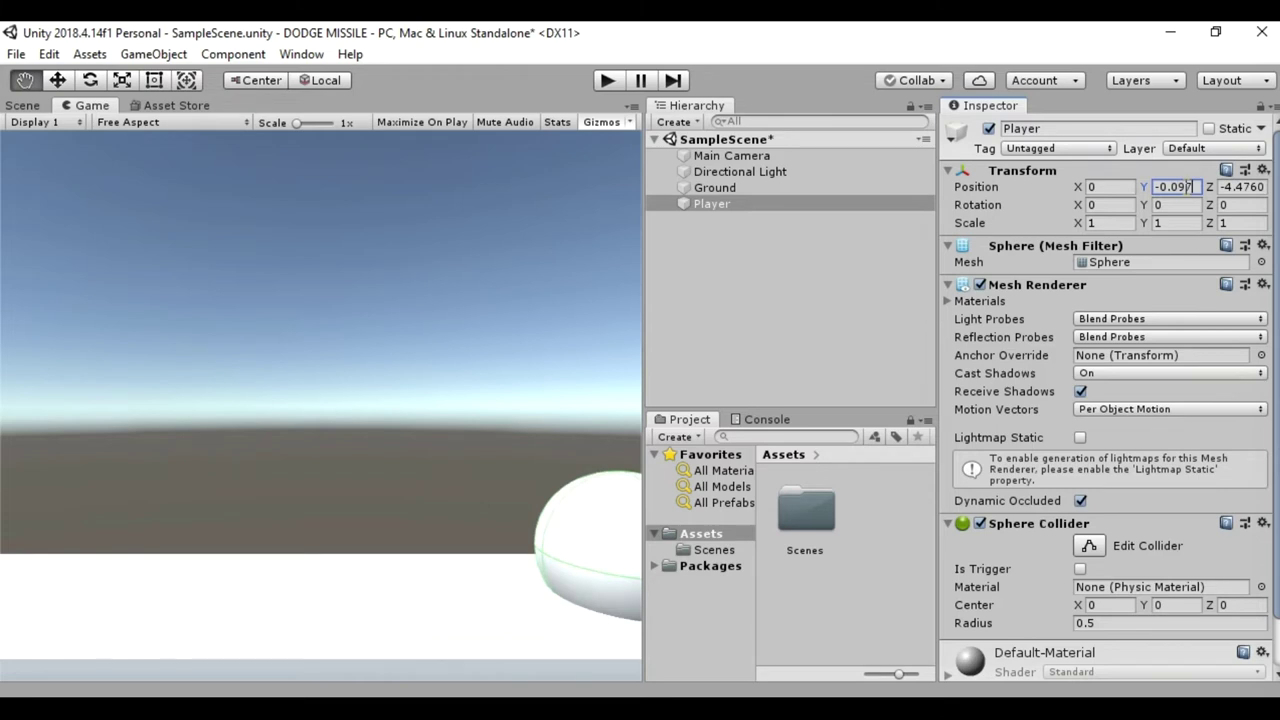
pyautogui.press('Tab')
pyautogui.write('-')
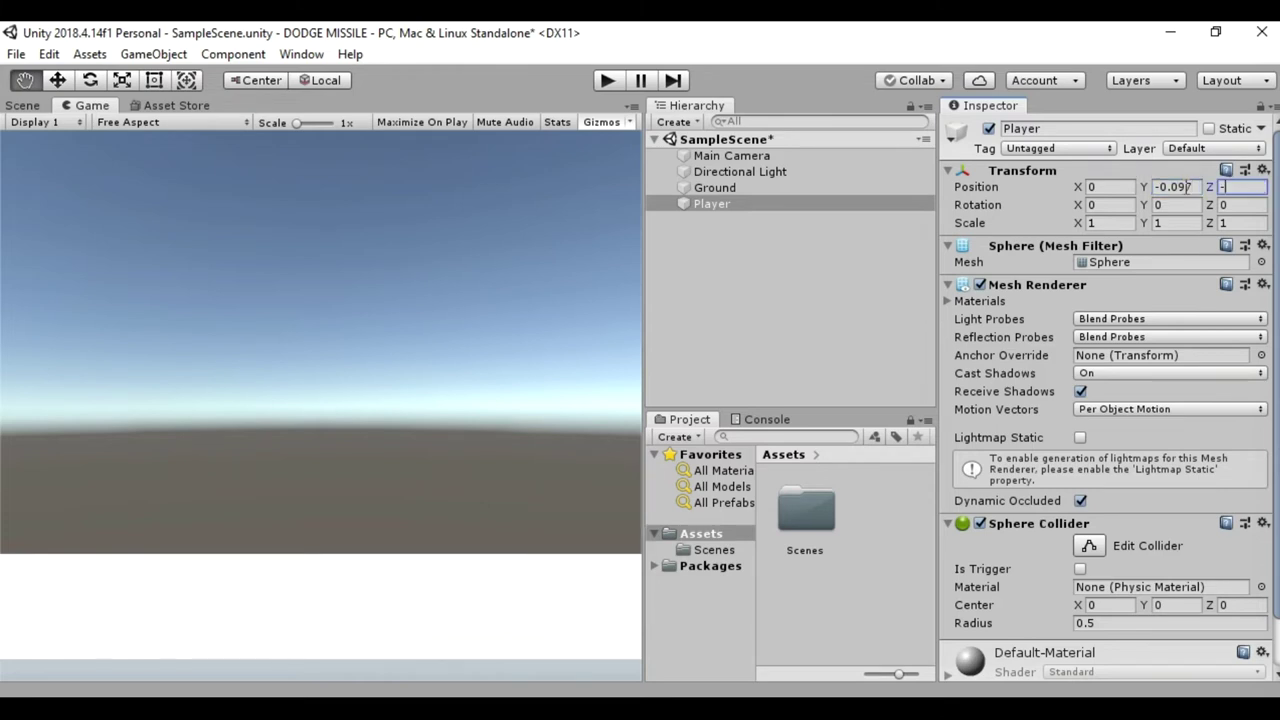
pyautogui.write('6.')
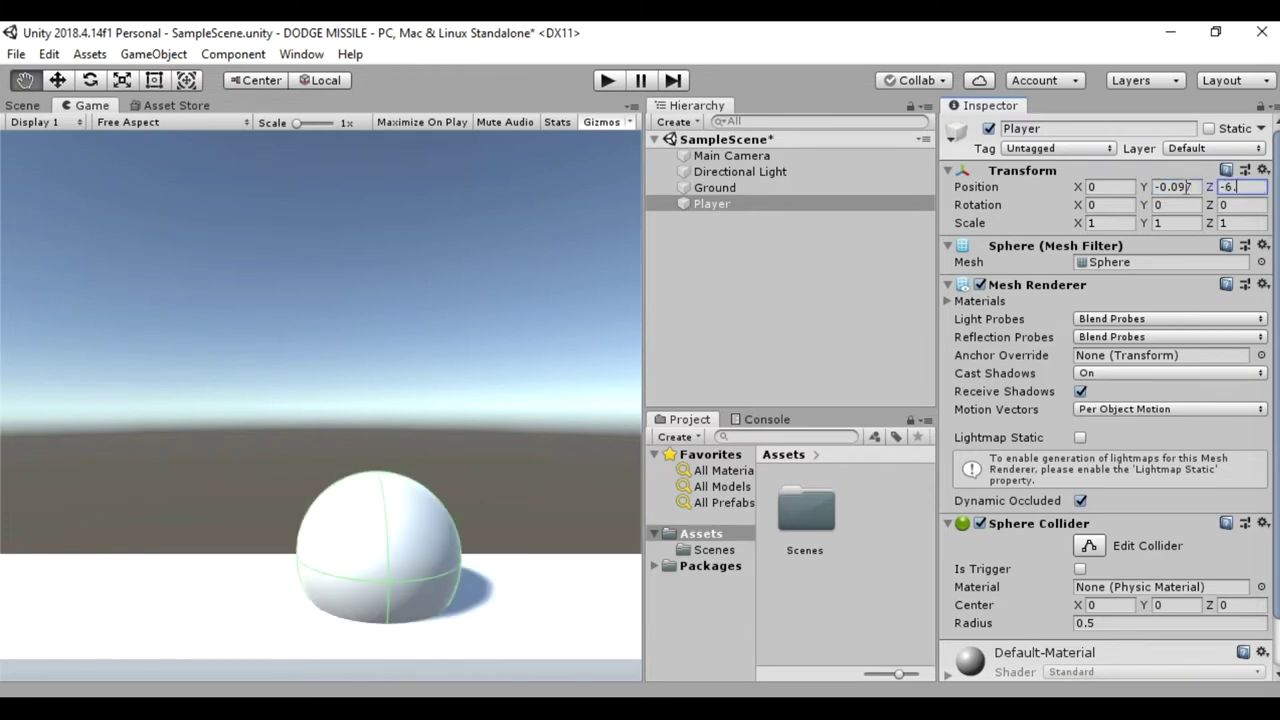
pyautogui.write('384')
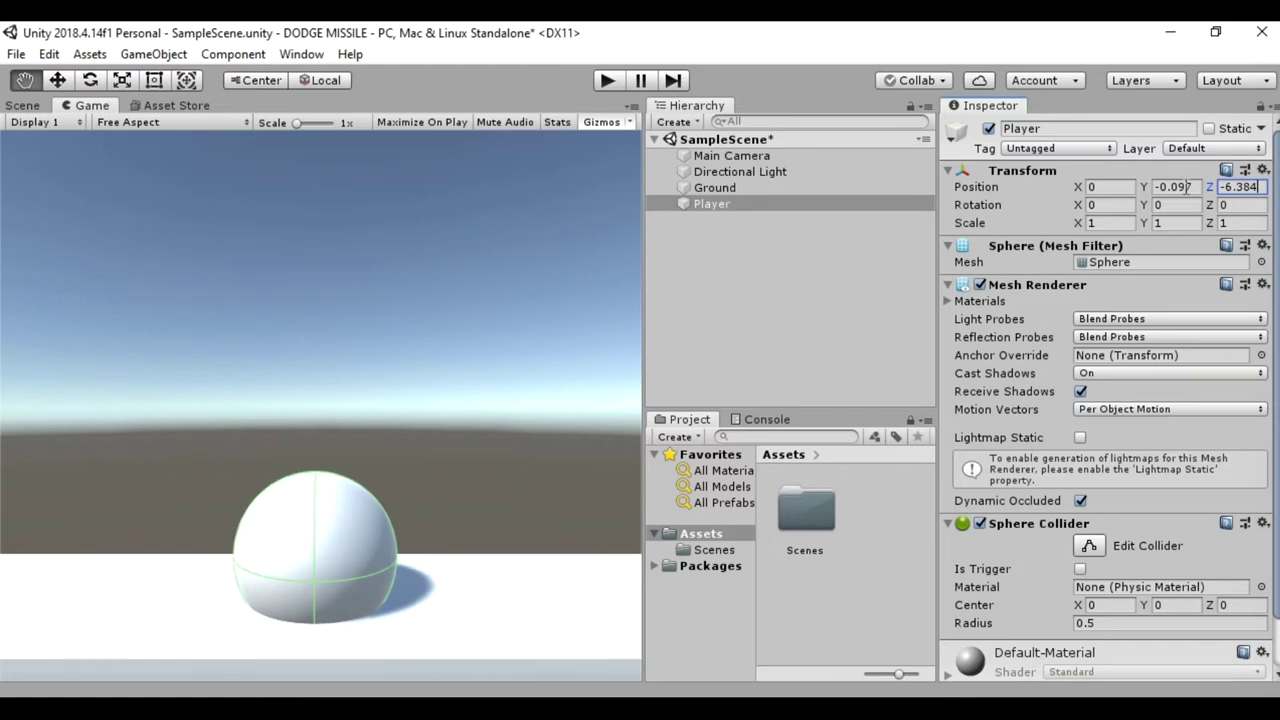
# Scale the Player to 0.5 on all axes and check its placement in the views.
pyautogui.click(1112, 223)
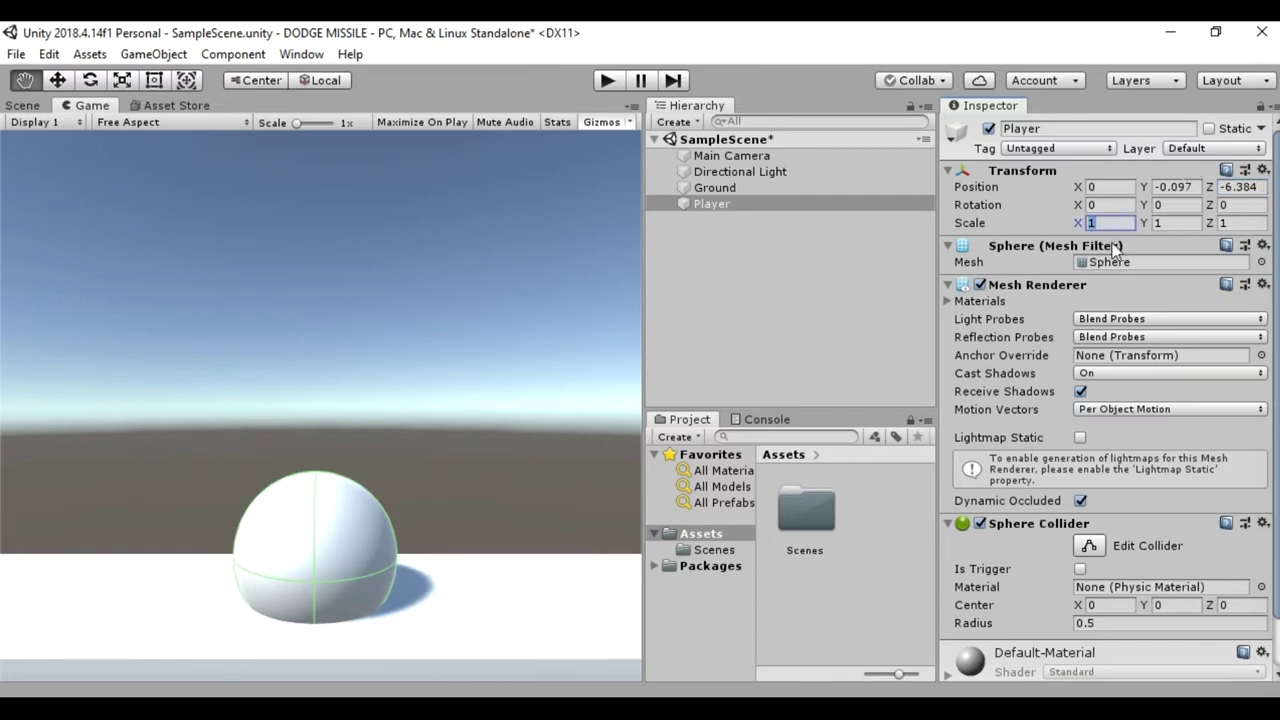
pyautogui.write('0.5')
pyautogui.press('Tab')
pyautogui.write('0.5')
pyautogui.press('Tab')
pyautogui.write('.5')
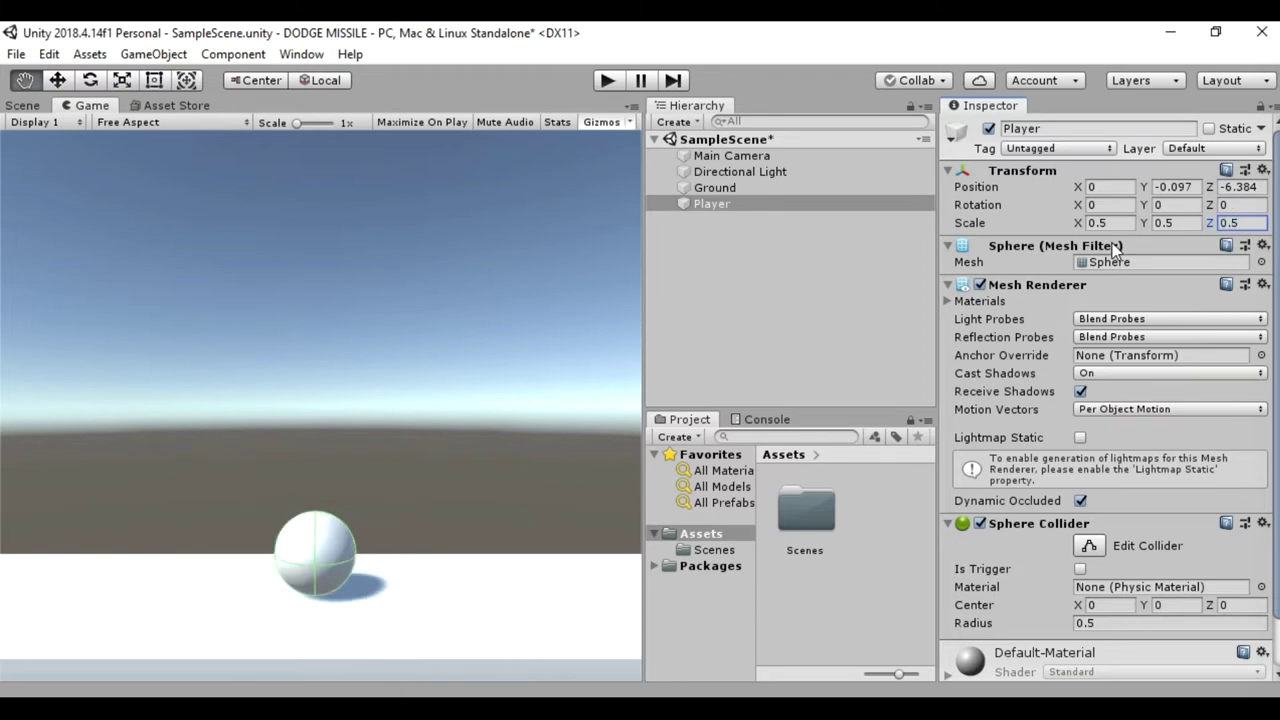
pyautogui.click(30, 108)
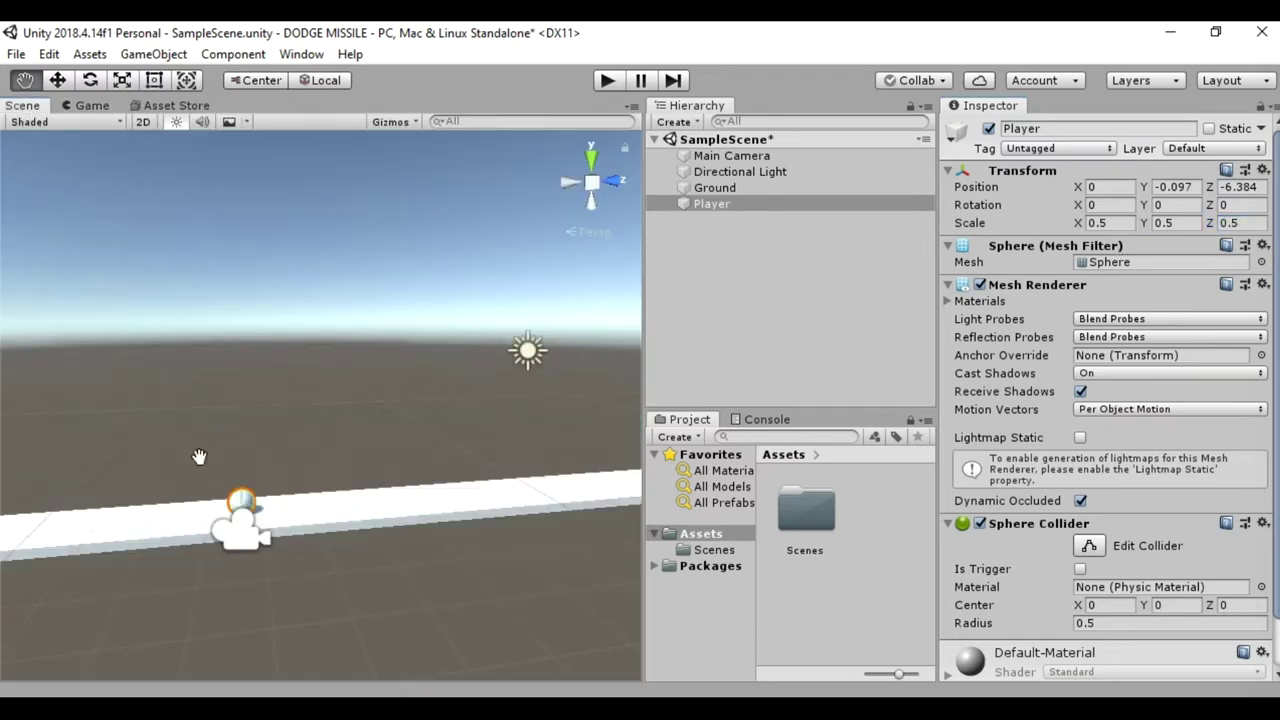
pyautogui.click(78, 103)
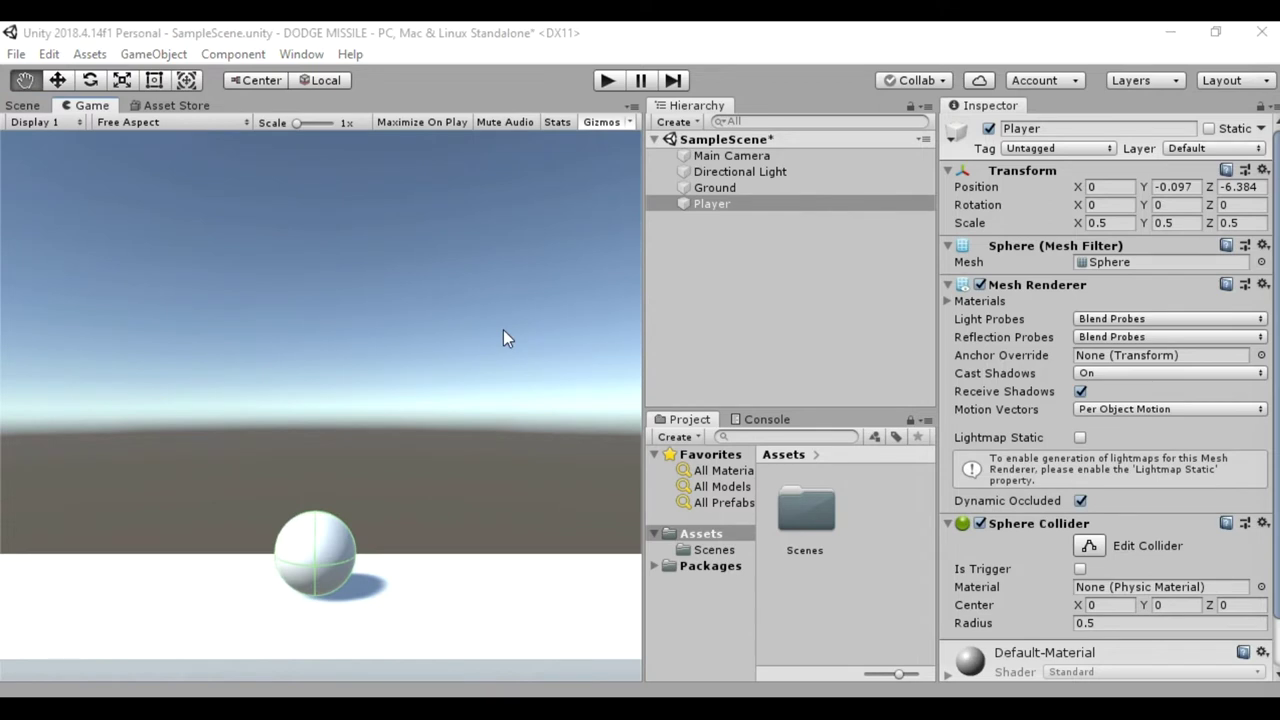
pyautogui.click(722, 202)
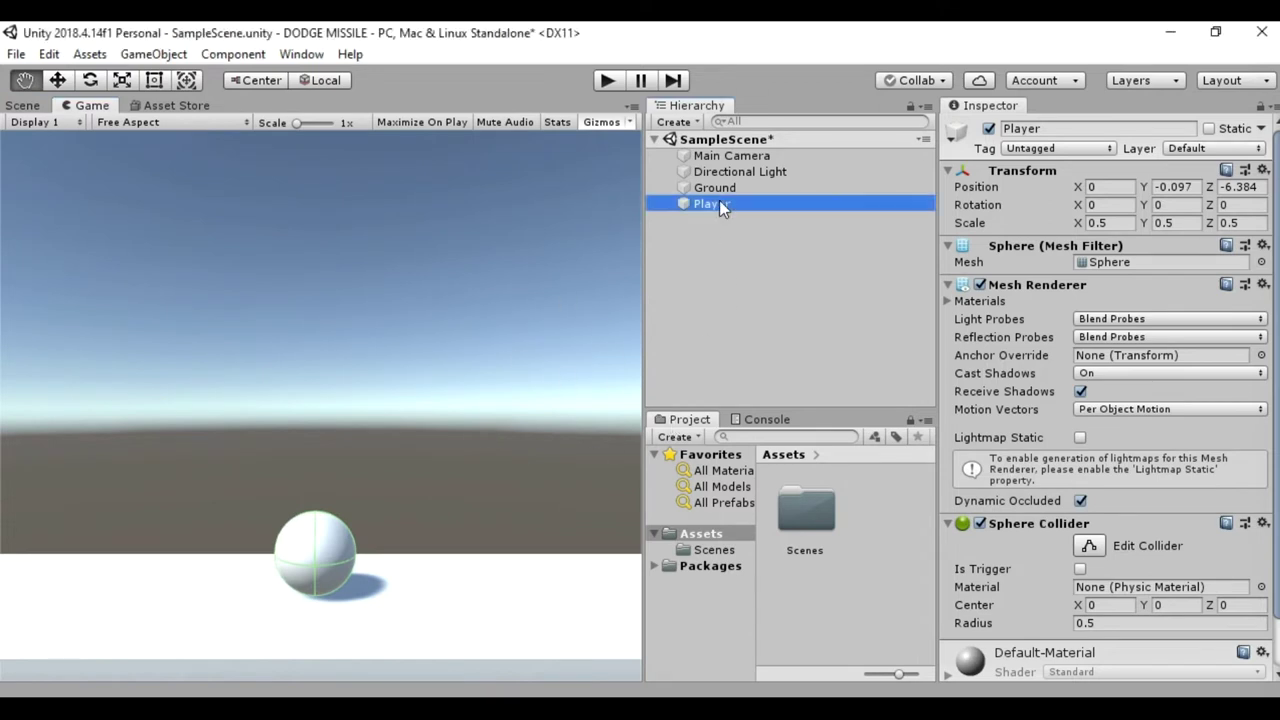
# Add a Rigidbody to the Player with Continuous collision detection.
pyautogui.click(947, 285)
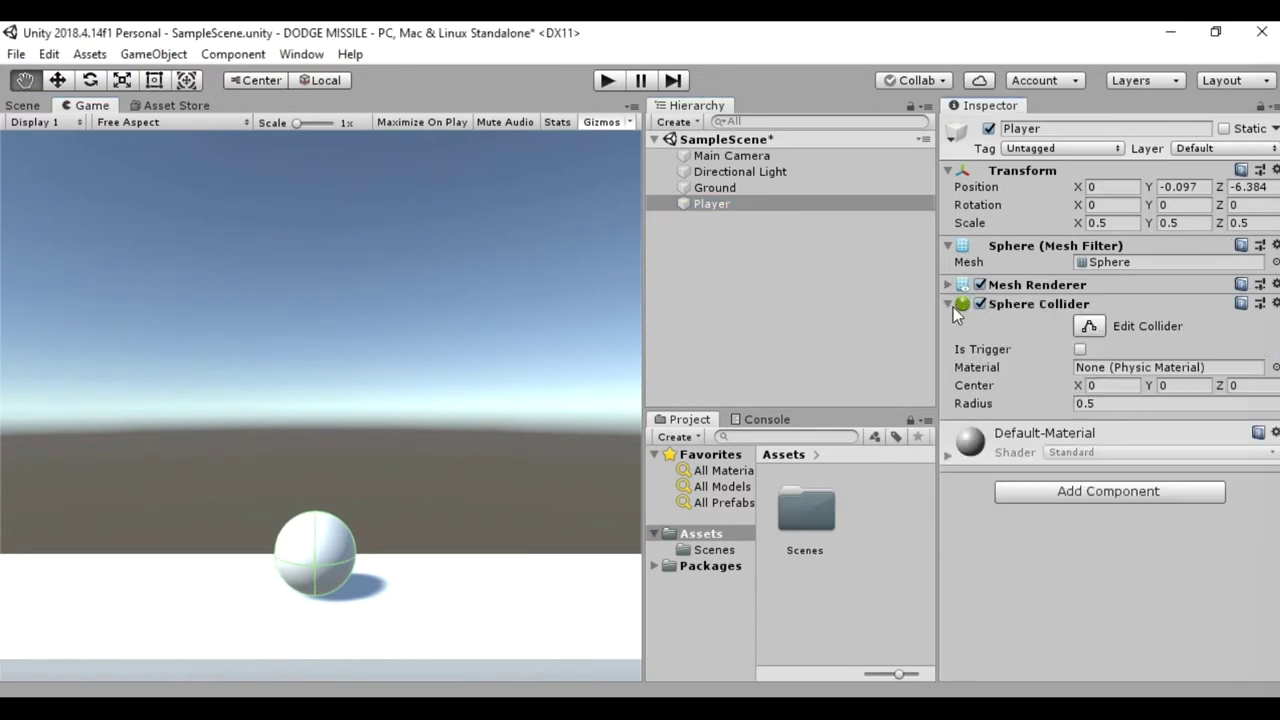
pyautogui.click(947, 304)
pyautogui.click(1074, 389)
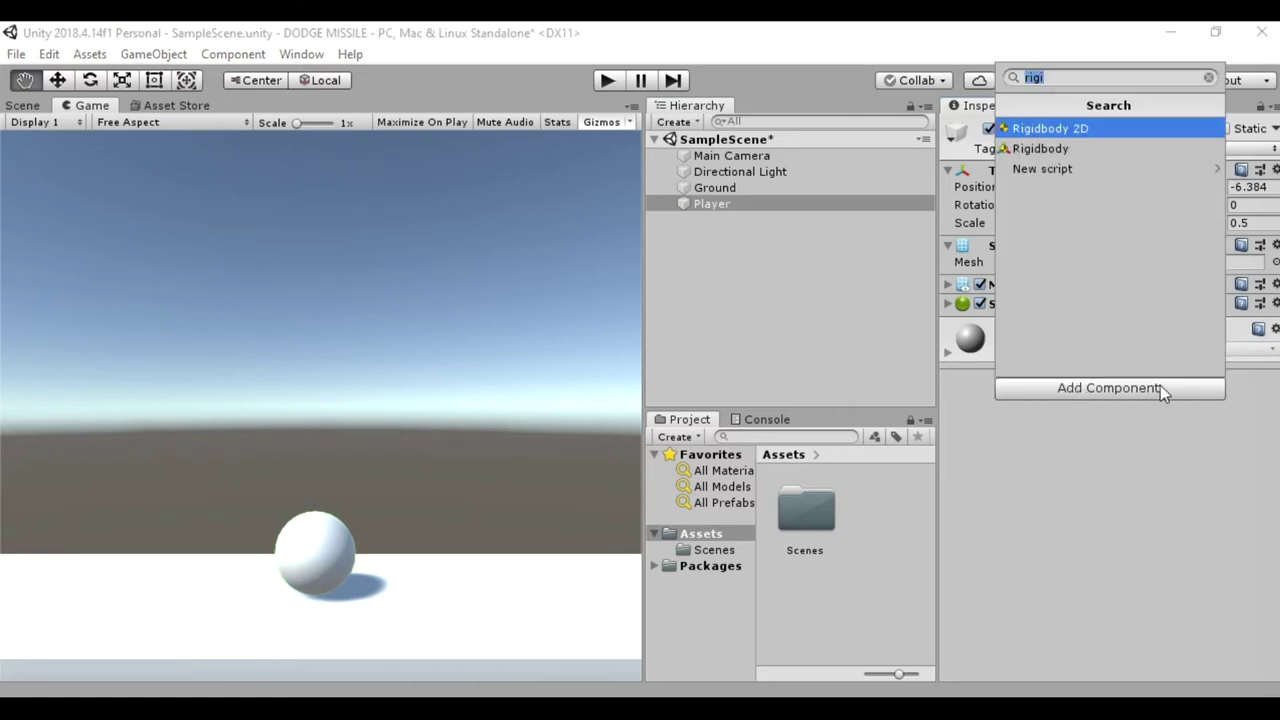
pyautogui.click(1055, 148)
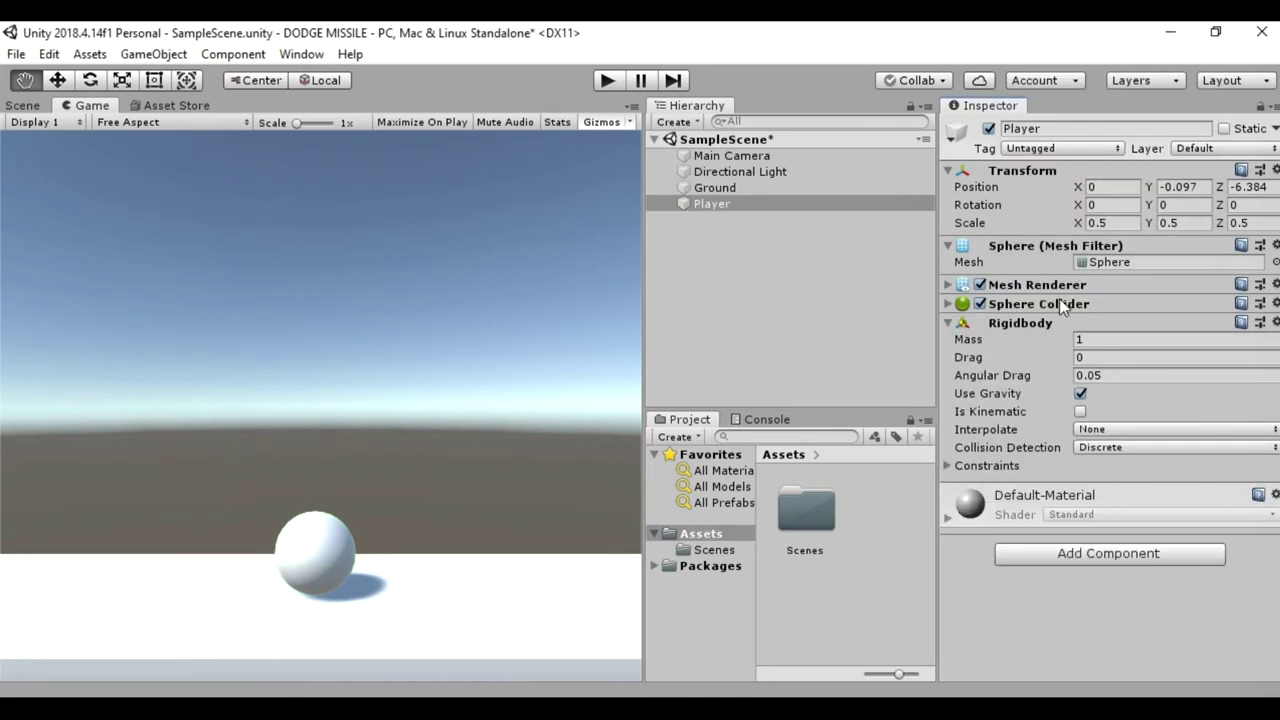
pyautogui.click(1100, 447)
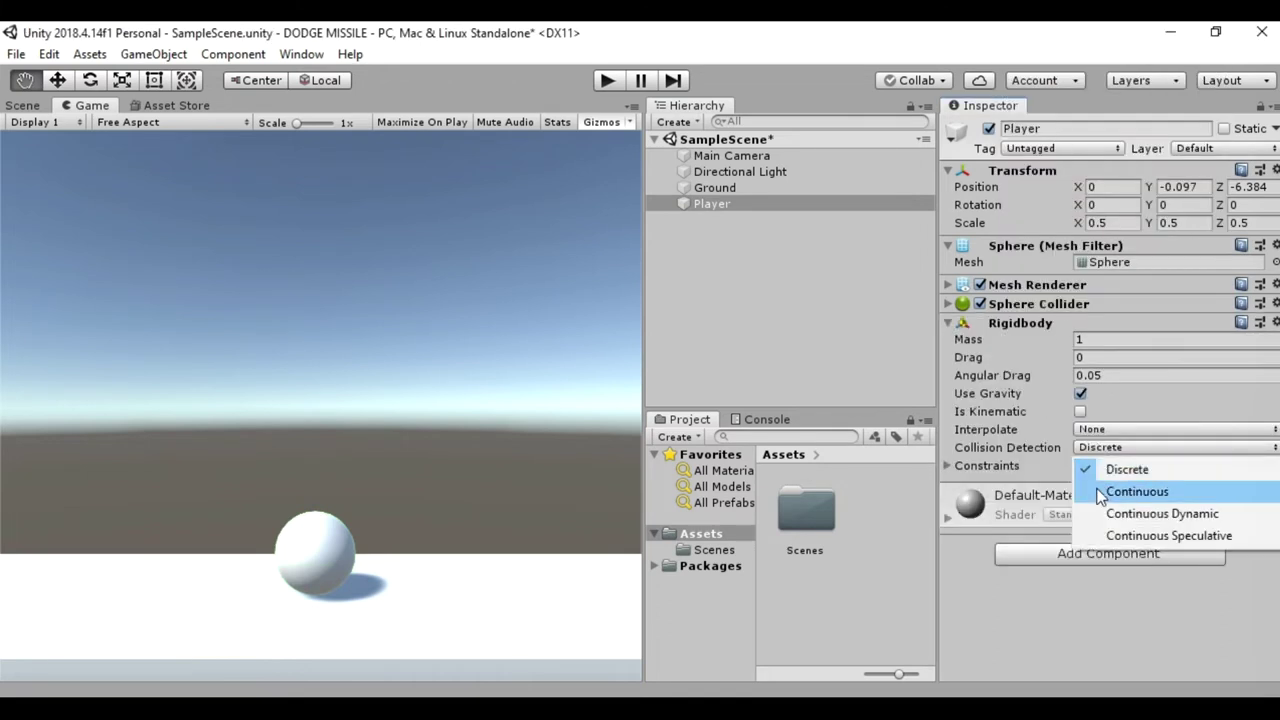
pyautogui.click(1100, 490)
# Freeze the Player's rotation on X, Y and Z in the Rigidbody constraints.
pyautogui.click(951, 464)
pyautogui.click(1080, 501)
pyautogui.click(1110, 502)
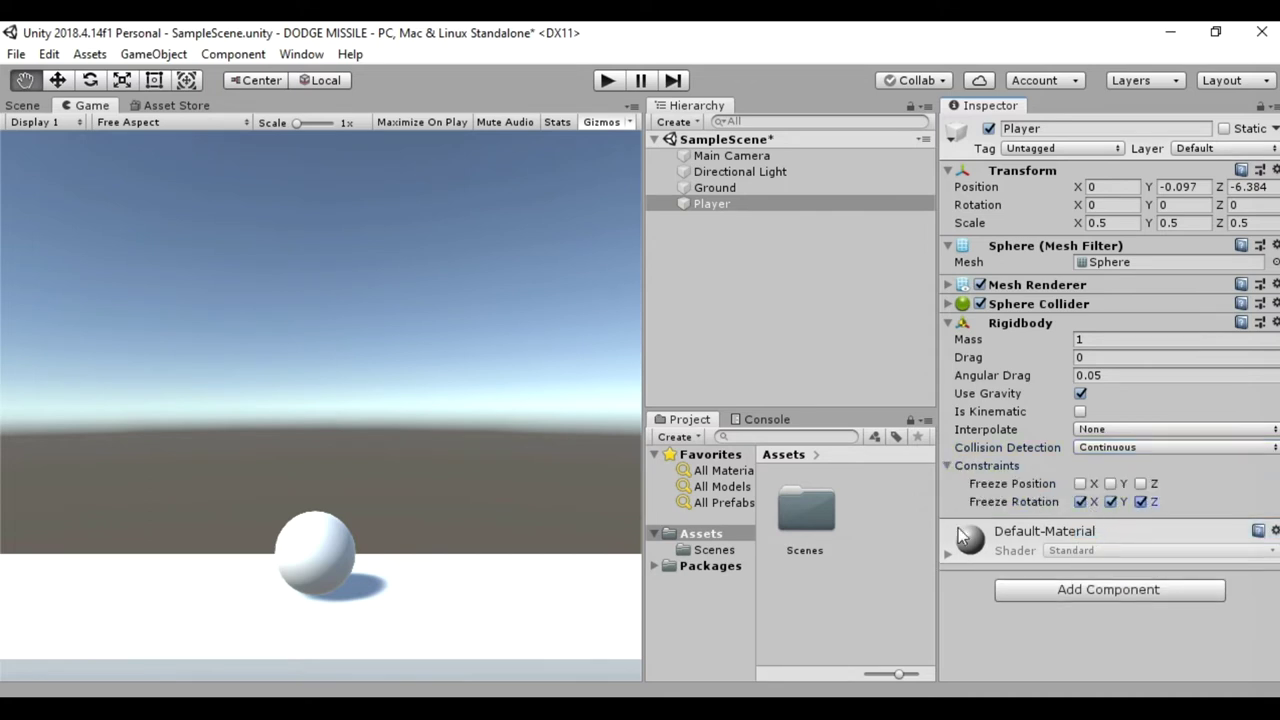
pyautogui.click(947, 466)
pyautogui.click(964, 328)
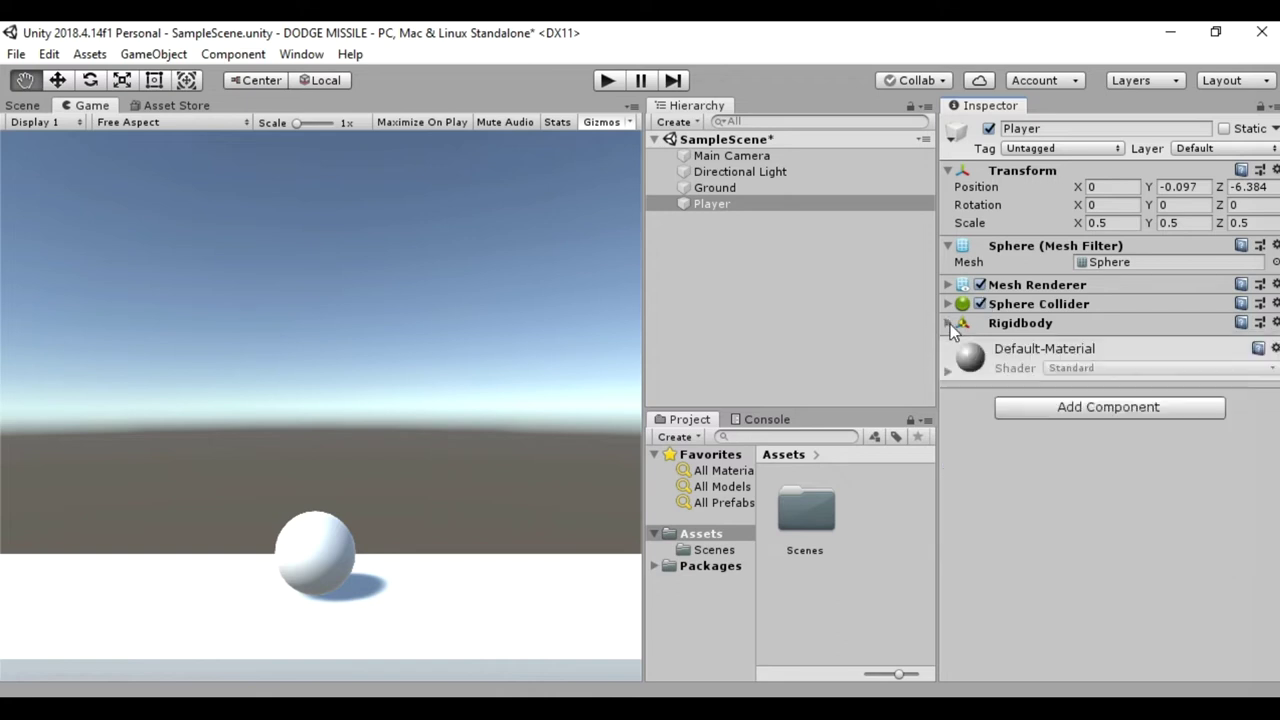
pyautogui.click(1045, 406)
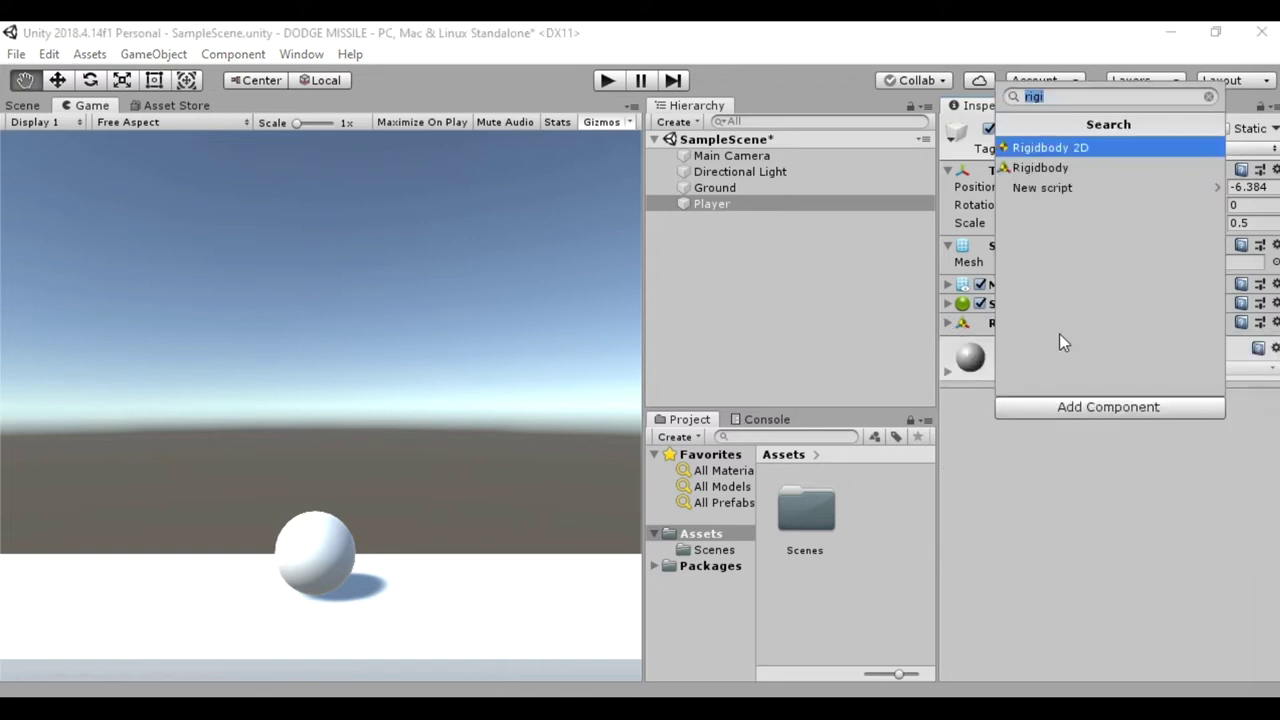
# Create and attach a new playerMovement script, then open it in Visual Studio.
pyautogui.write('playerMovement')
pyautogui.press('Return')
pyautogui.press('Return')
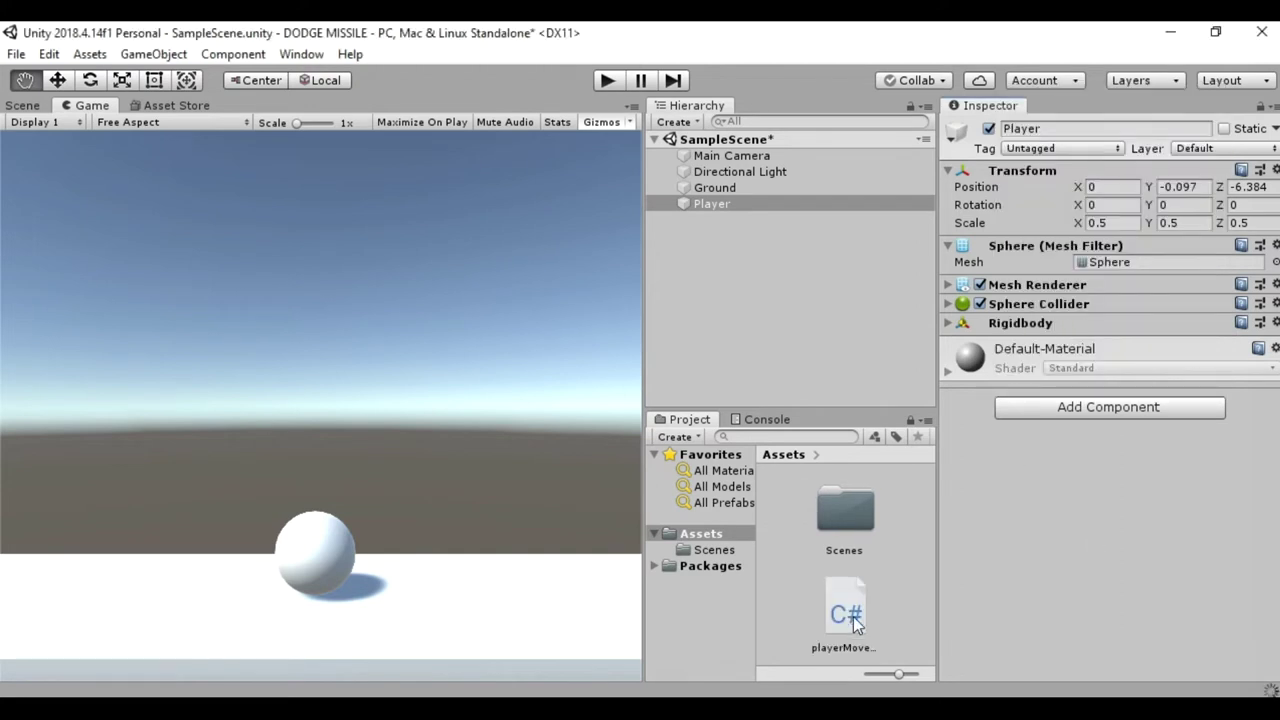
pyautogui.moveTo(898, 675); pyautogui.dragTo(891, 676)
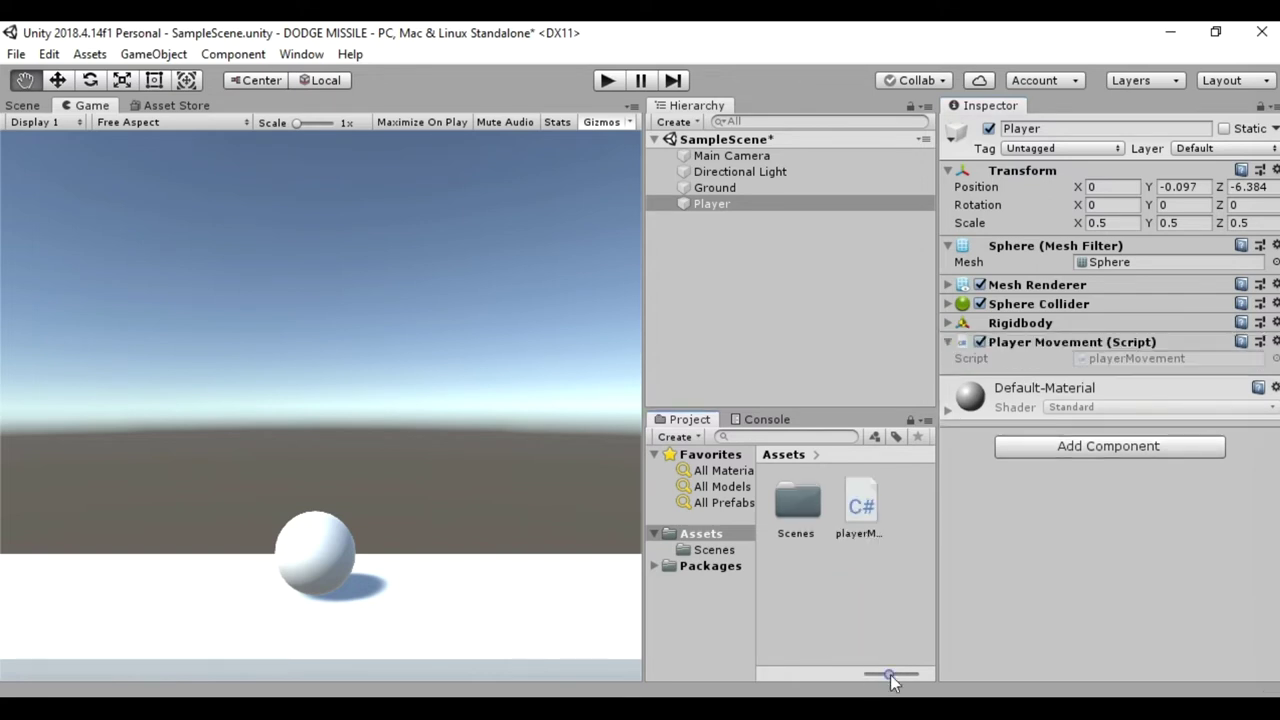
pyautogui.doubleClick(1125, 357)
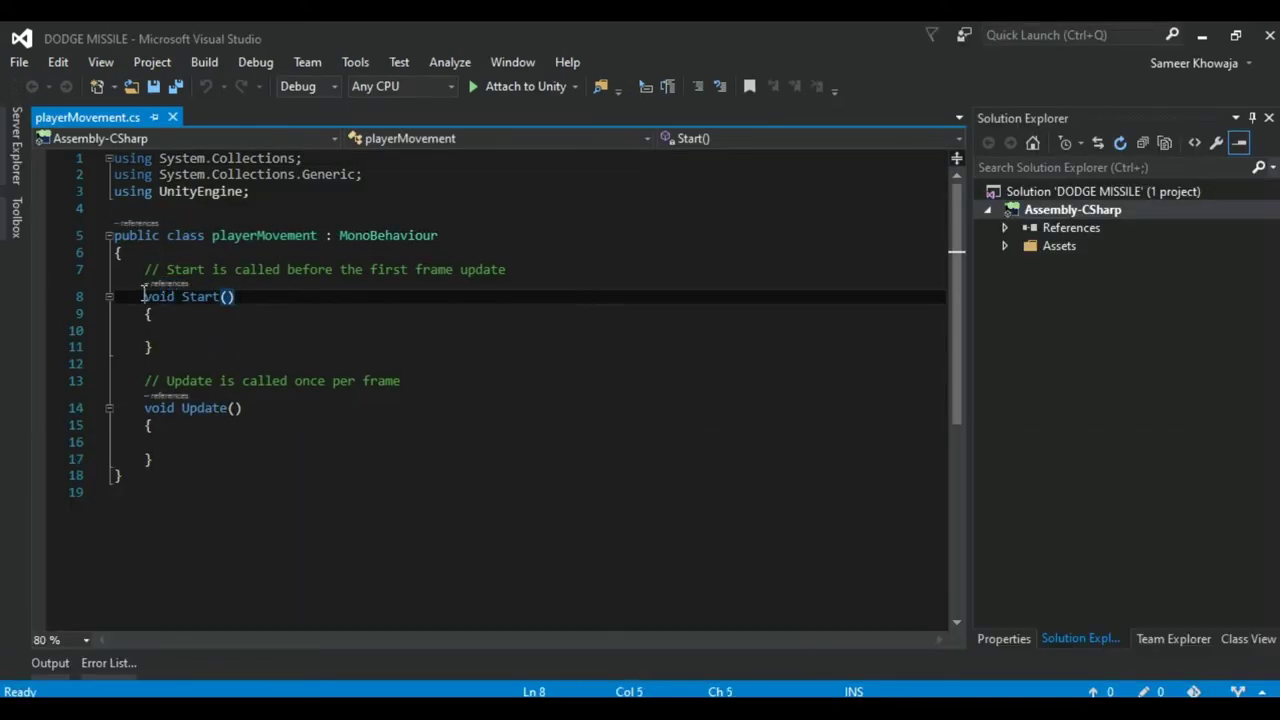
# Delete the default Start and Update methods and their comments.
pyautogui.moveTo(144, 296); pyautogui.dragTo(200, 352)
pyautogui.click(146, 407)
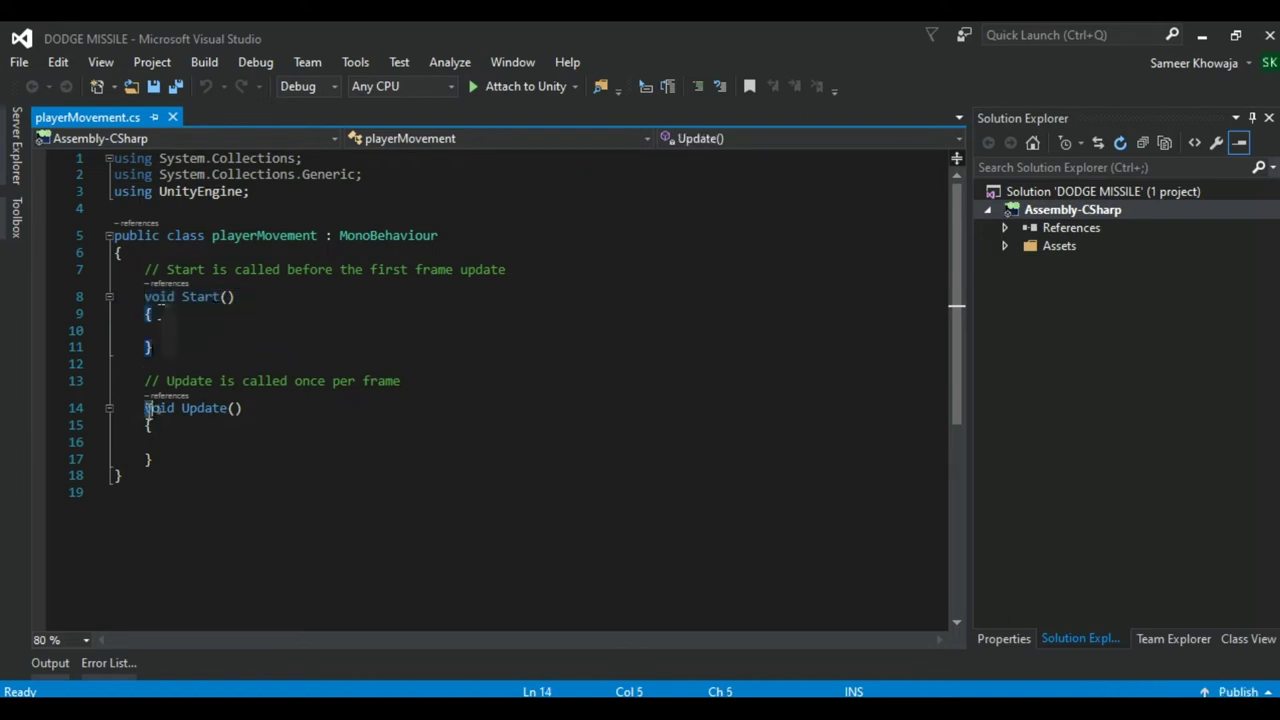
pyautogui.moveTo(152, 459); pyautogui.dragTo(148, 414)
pyautogui.click(228, 423)
pyautogui.click(389, 323)
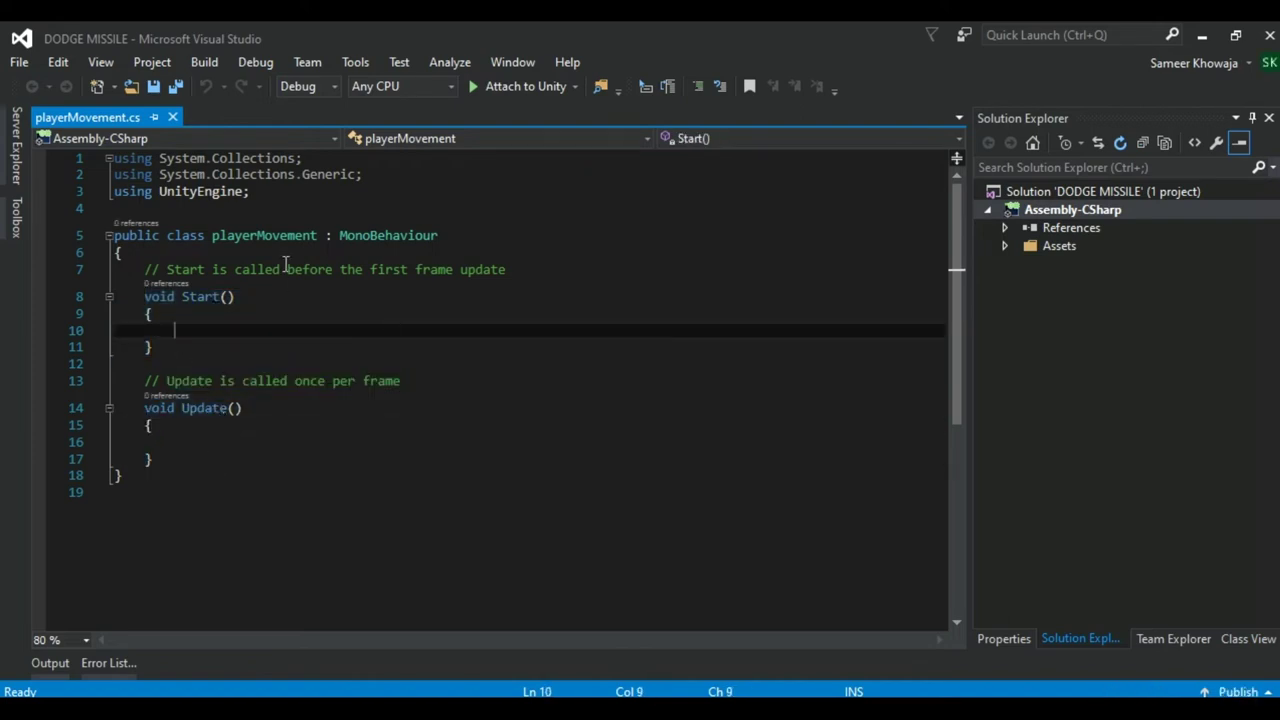
pyautogui.moveTo(144, 270); pyautogui.dragTo(152, 459)
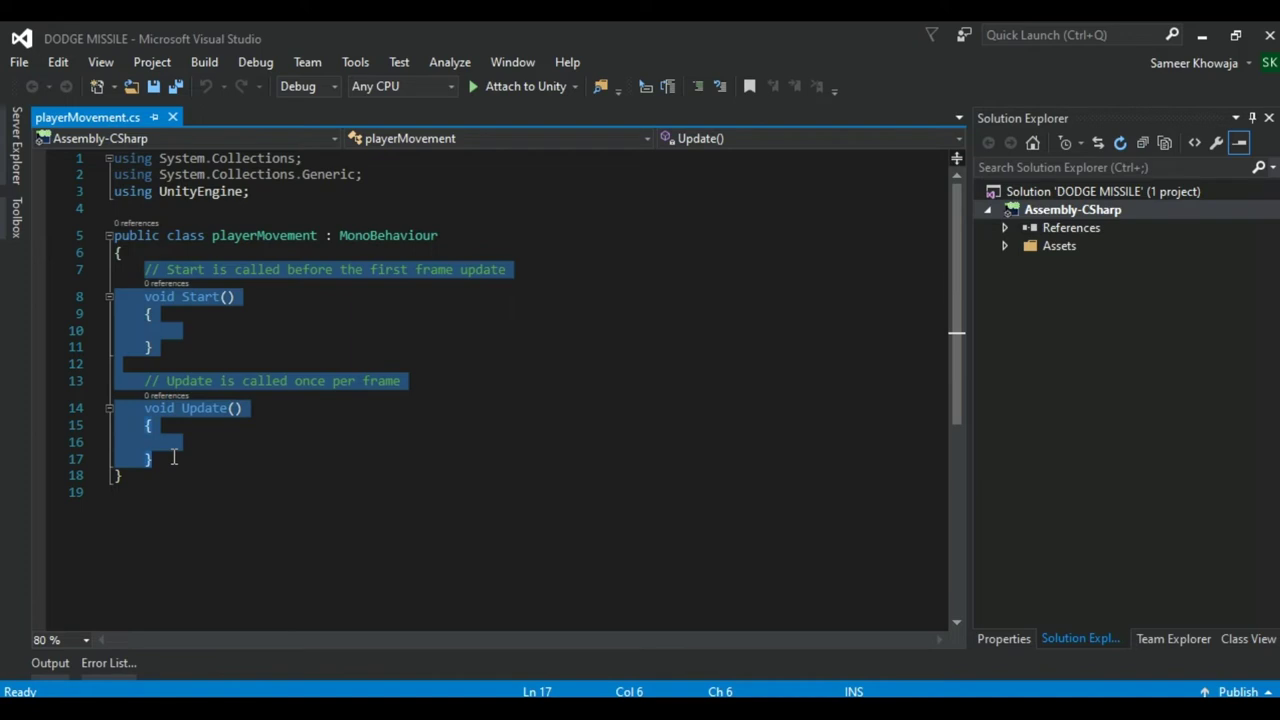
pyautogui.press('Delete')
pyautogui.press('BackSpace')
# Add an empty FixedUpdate method via IntelliSense and make room above it for fields.
pyautogui.press('Return')
pyautogui.write('void FIx')
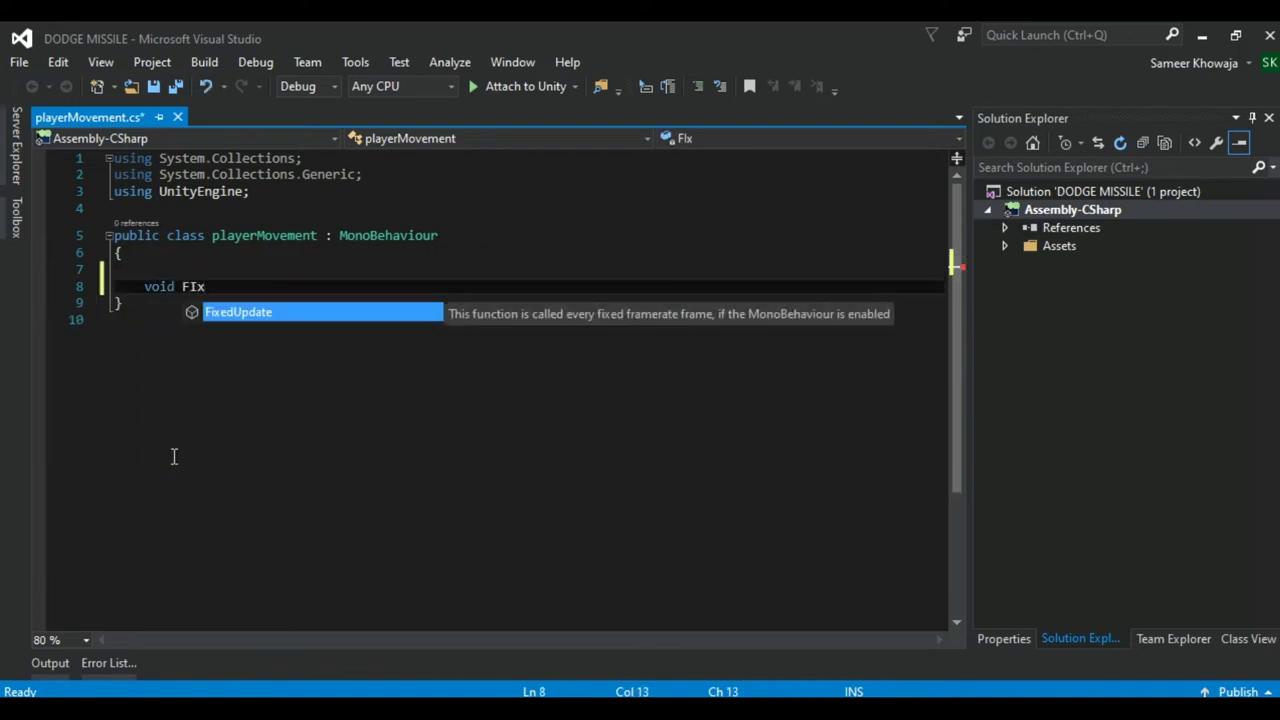
pyautogui.press('Return')
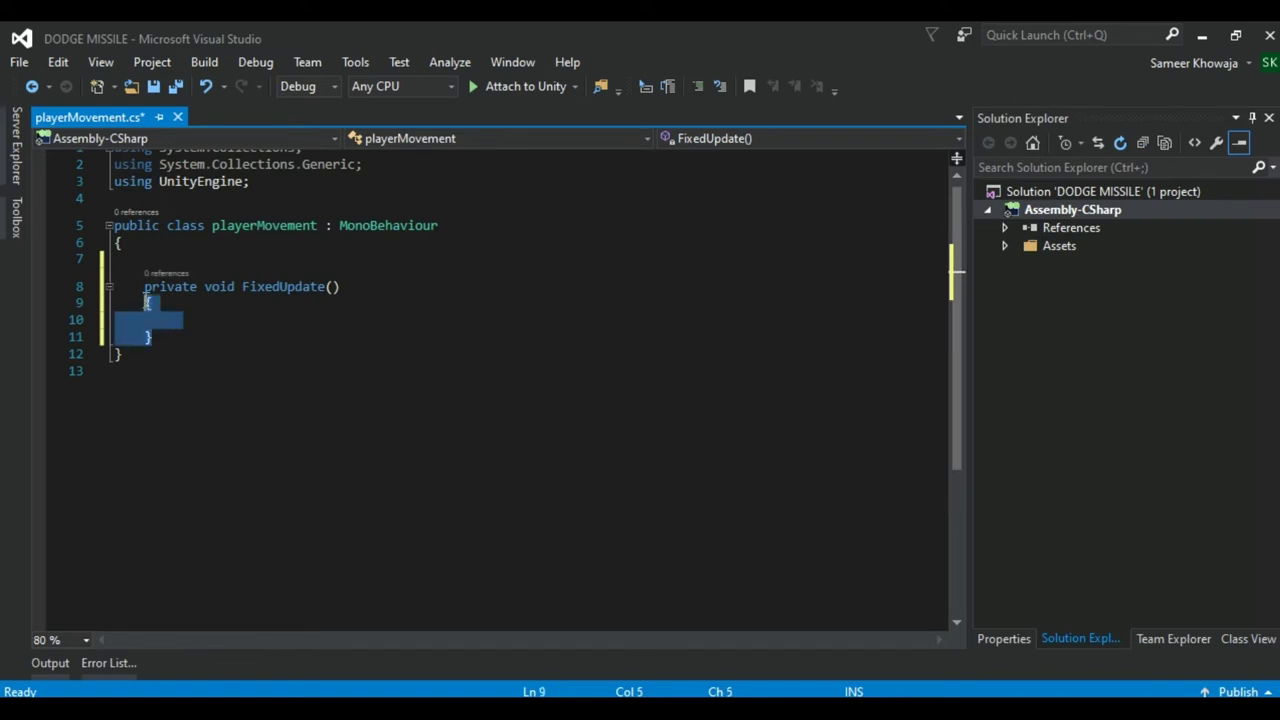
pyautogui.moveTo(172, 336); pyautogui.dragTo(170, 290)
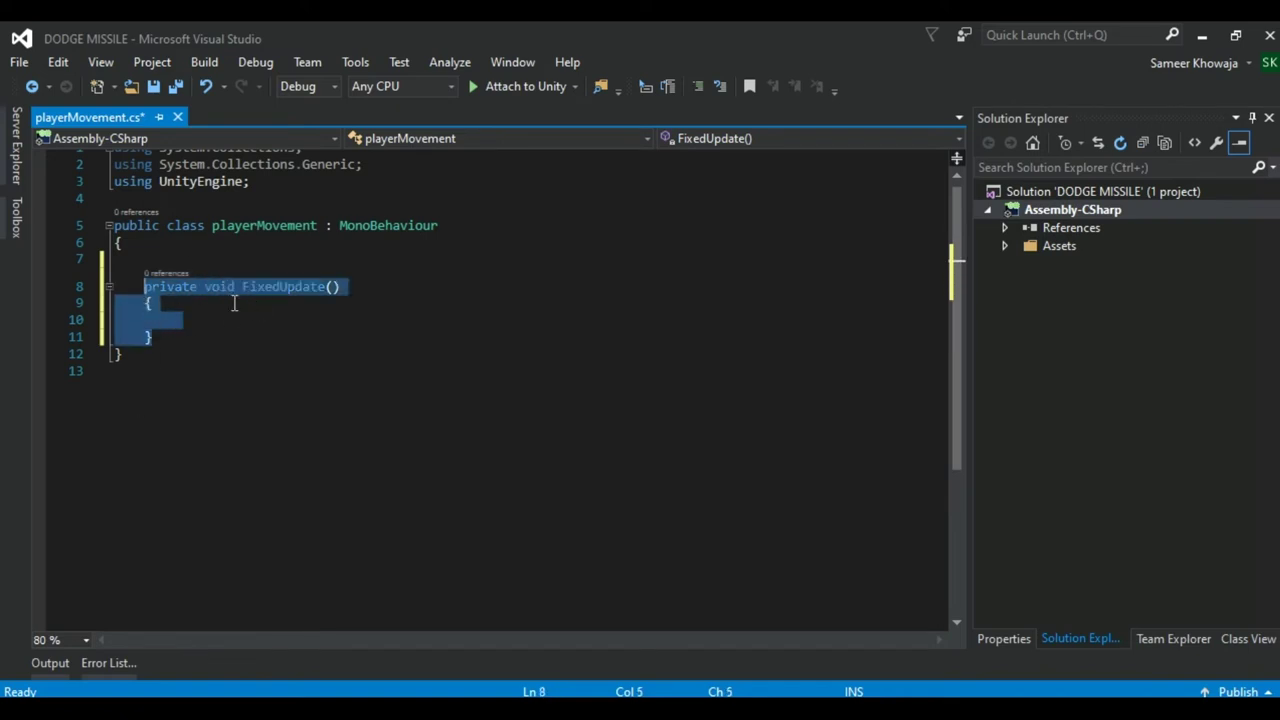
pyautogui.click(184, 261)
pyautogui.press('Return')
# Declare the fields public Rigidbody rb; and public Transform tf;.
pyautogui.press('Up')
pyautogui.write('public ')
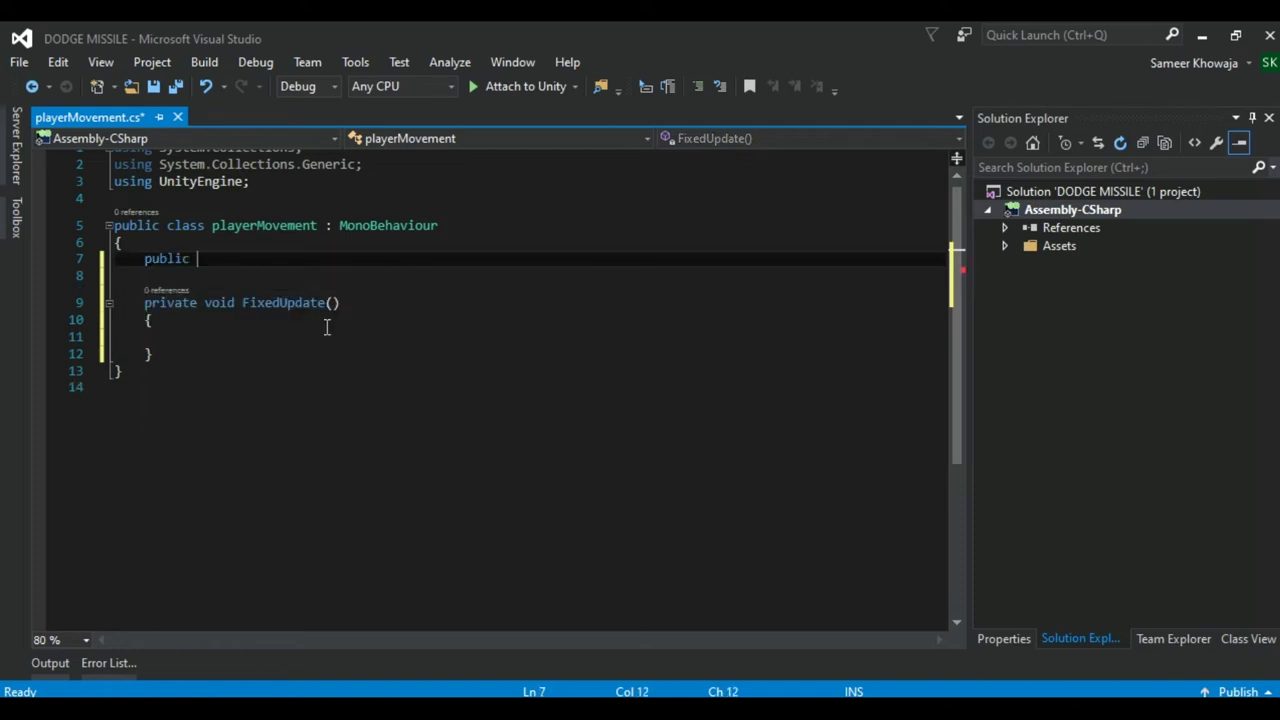
pyautogui.write('Rigi')
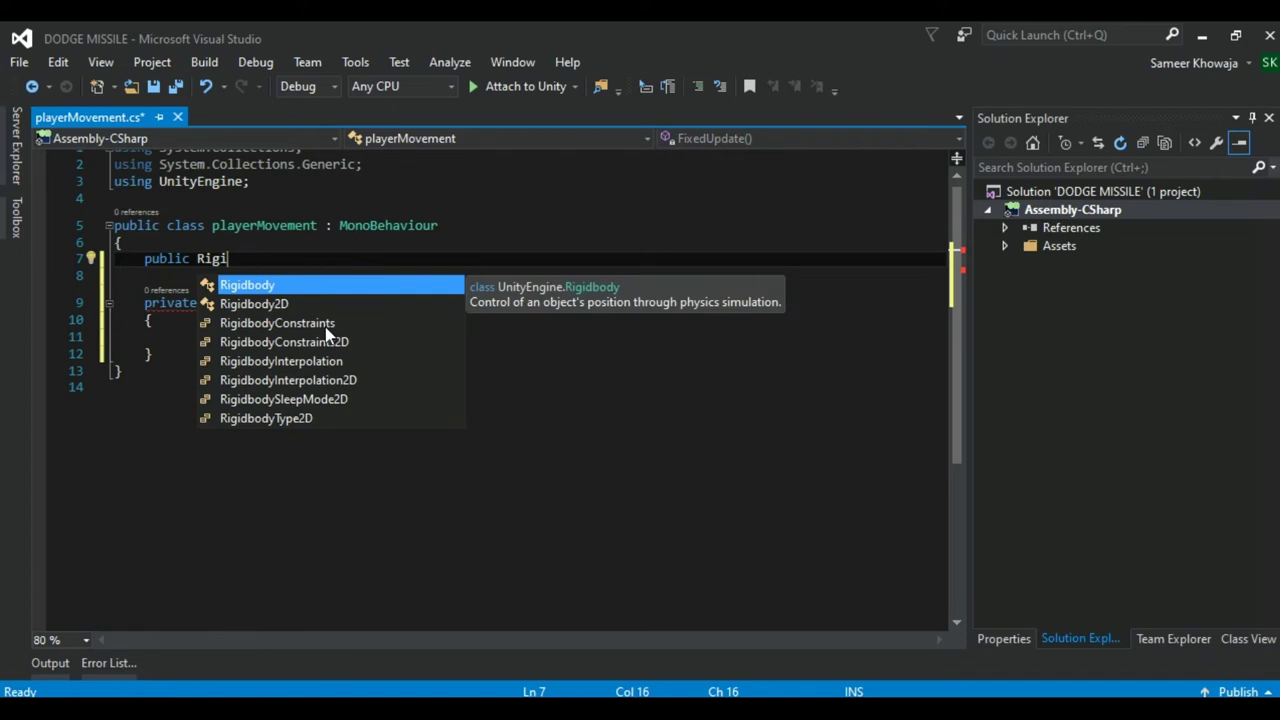
pyautogui.press('Tab')
pyautogui.write('rb')
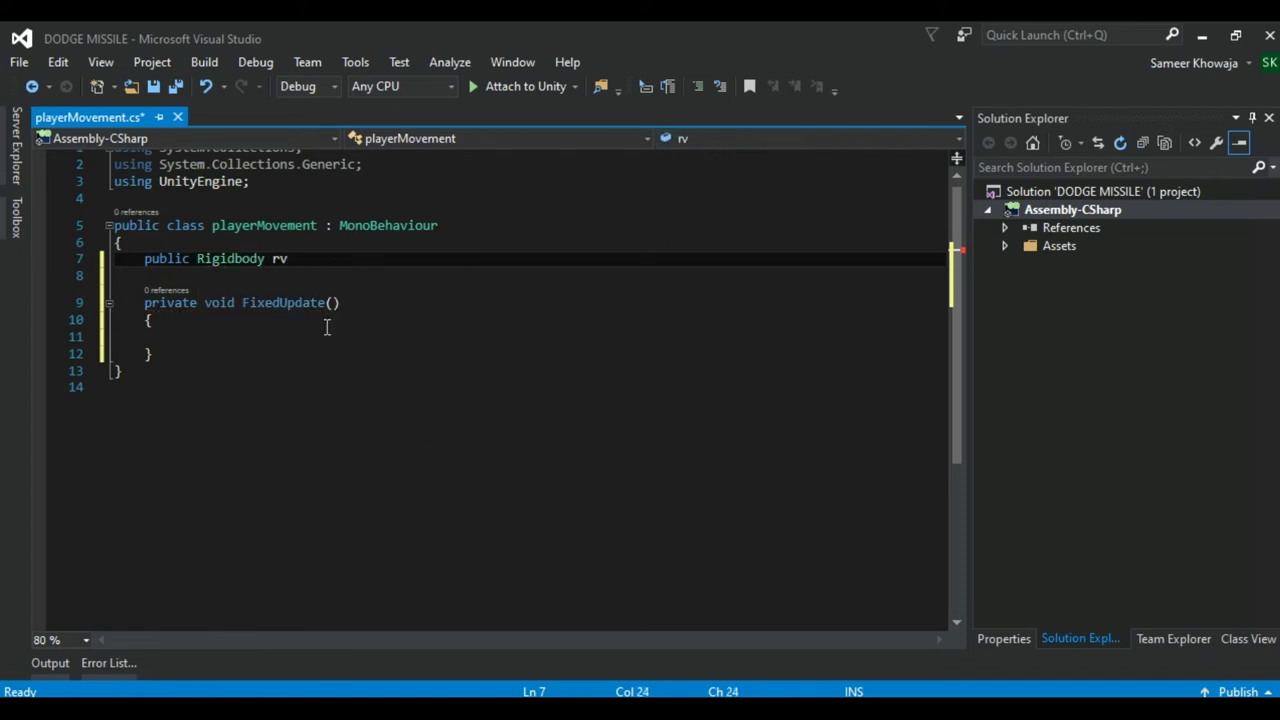
pyautogui.write(';')
pyautogui.press('Return')
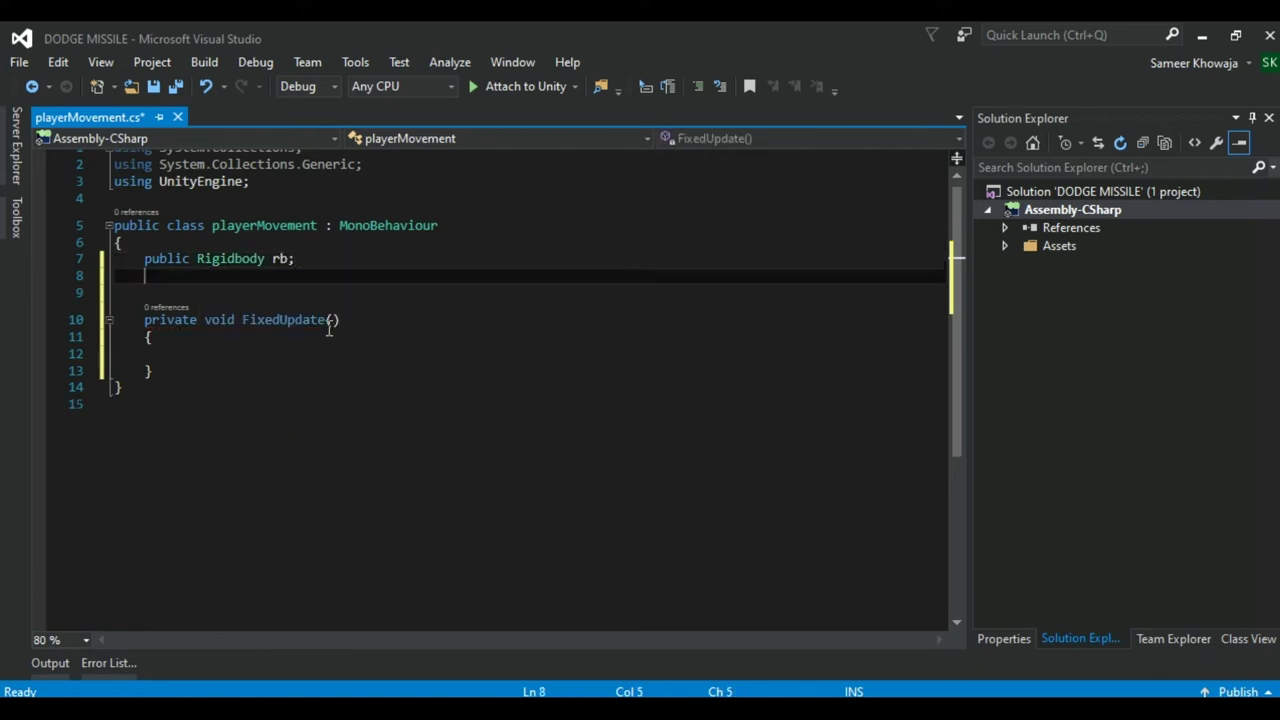
pyautogui.write('ub')
pyautogui.press('Tab')
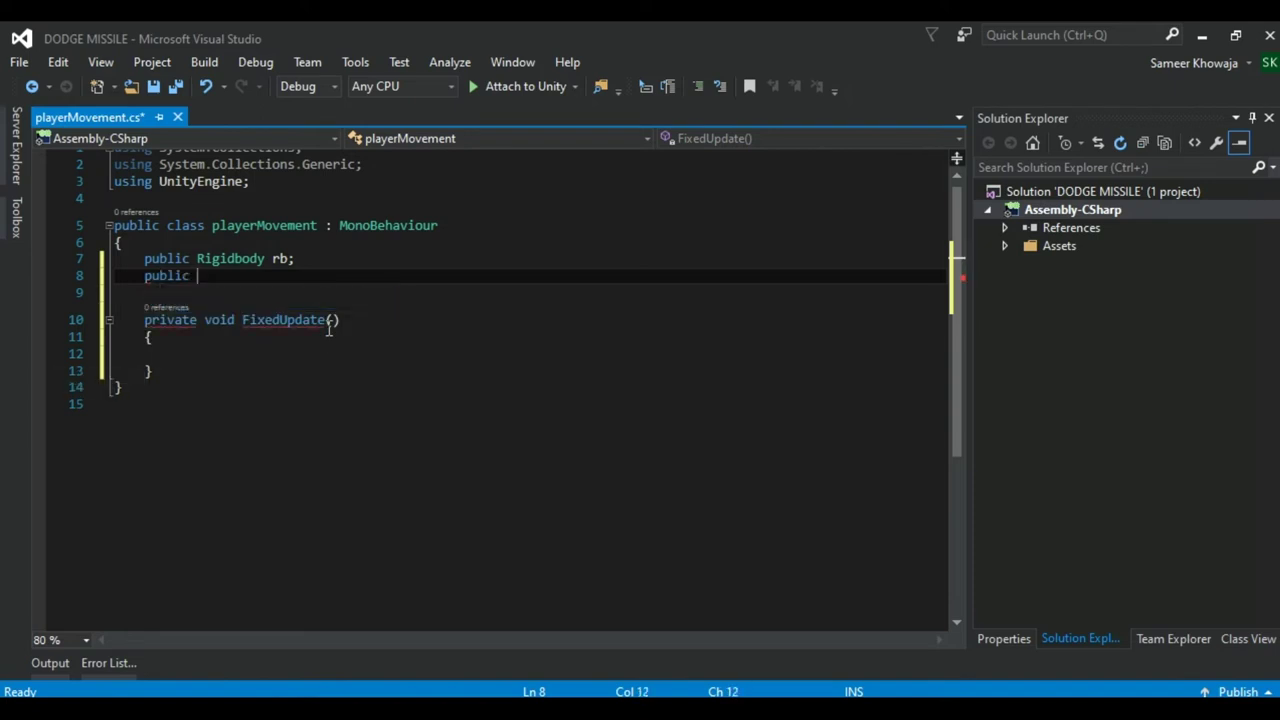
pyautogui.write('Transform')
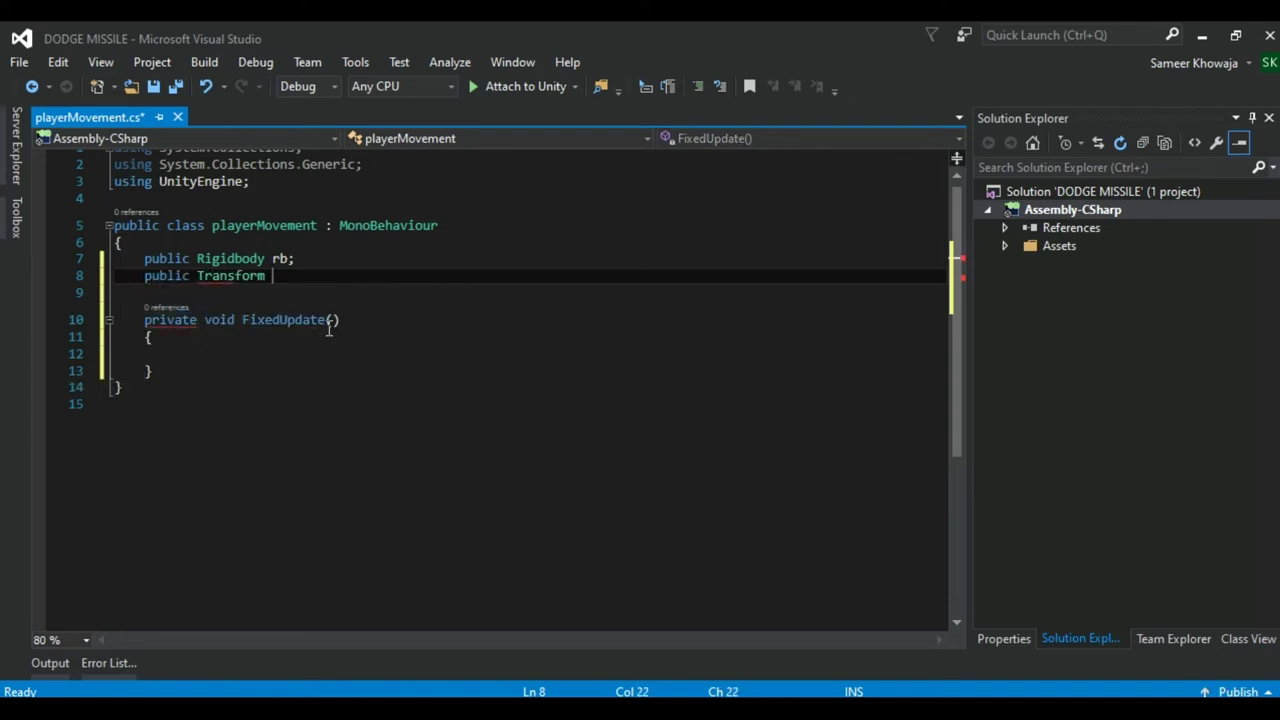
pyautogui.write('tf;')
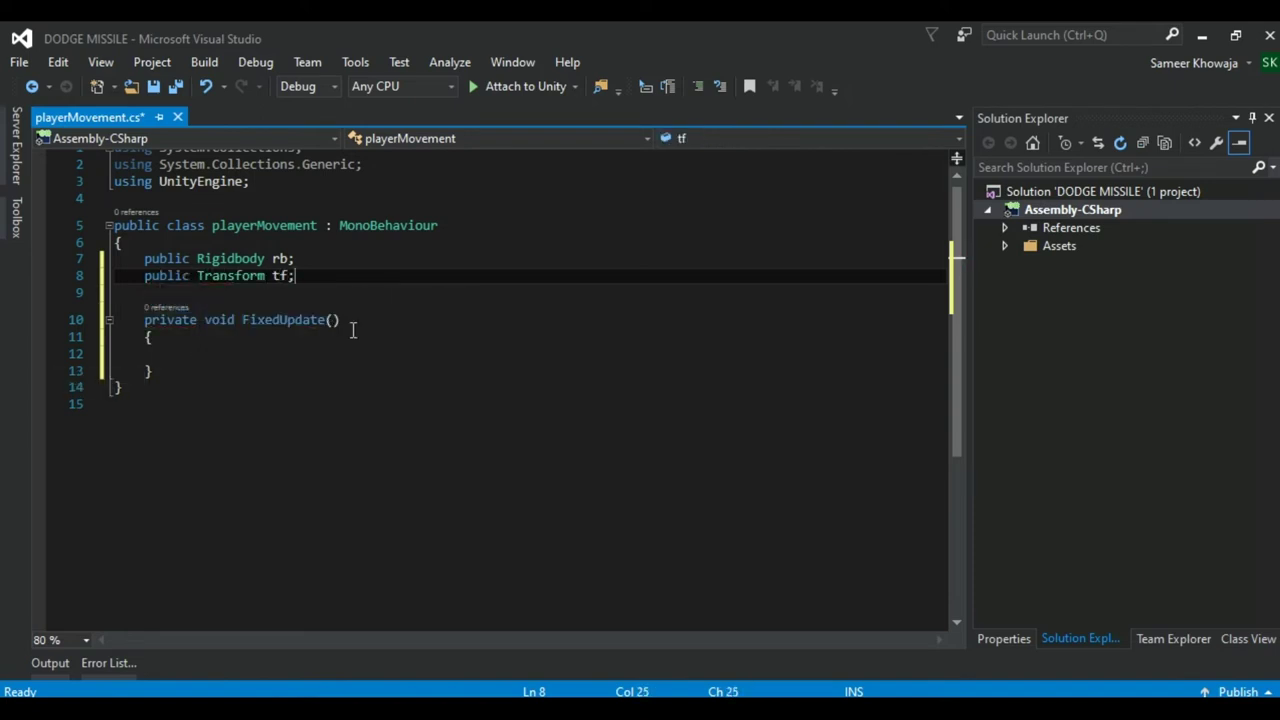
# Declare float XPosInput; and start an XPosInput assignment inside FixedUpdate.
pyautogui.click(279, 354)
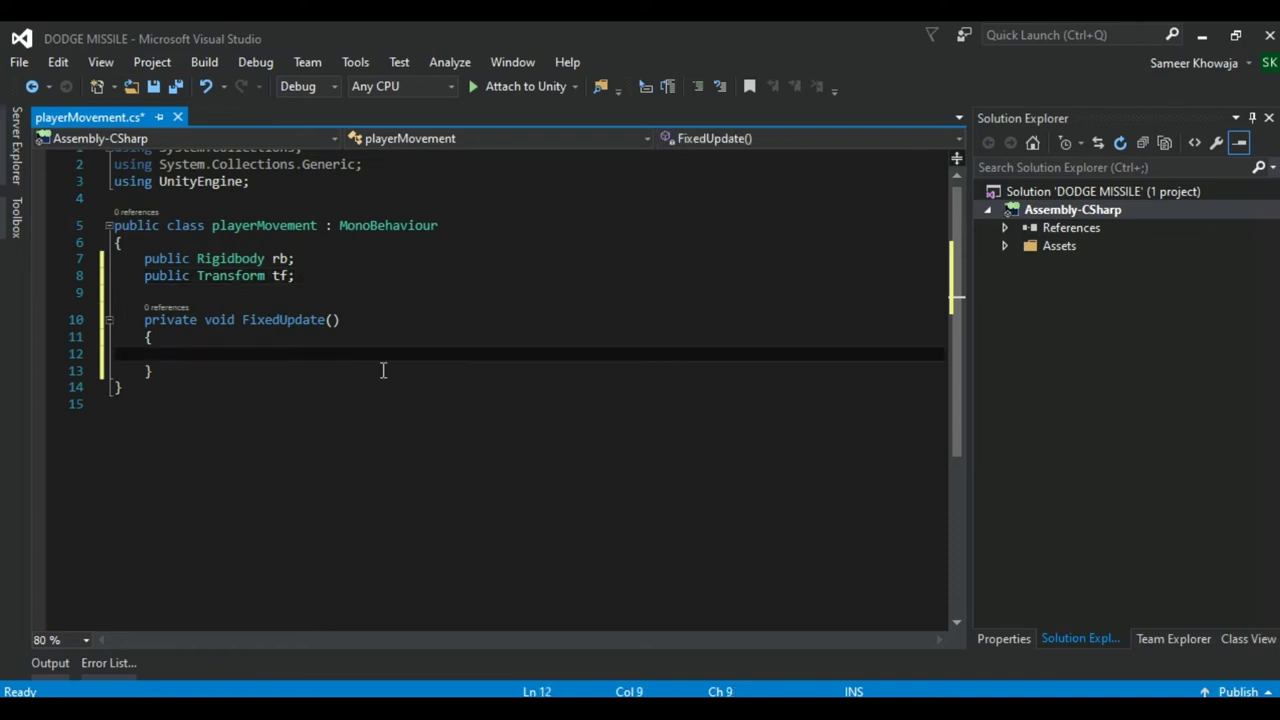
pyautogui.click(303, 280)
pyautogui.press('Return')
pyautogui.press('Return')
pyautogui.write('float XPos')
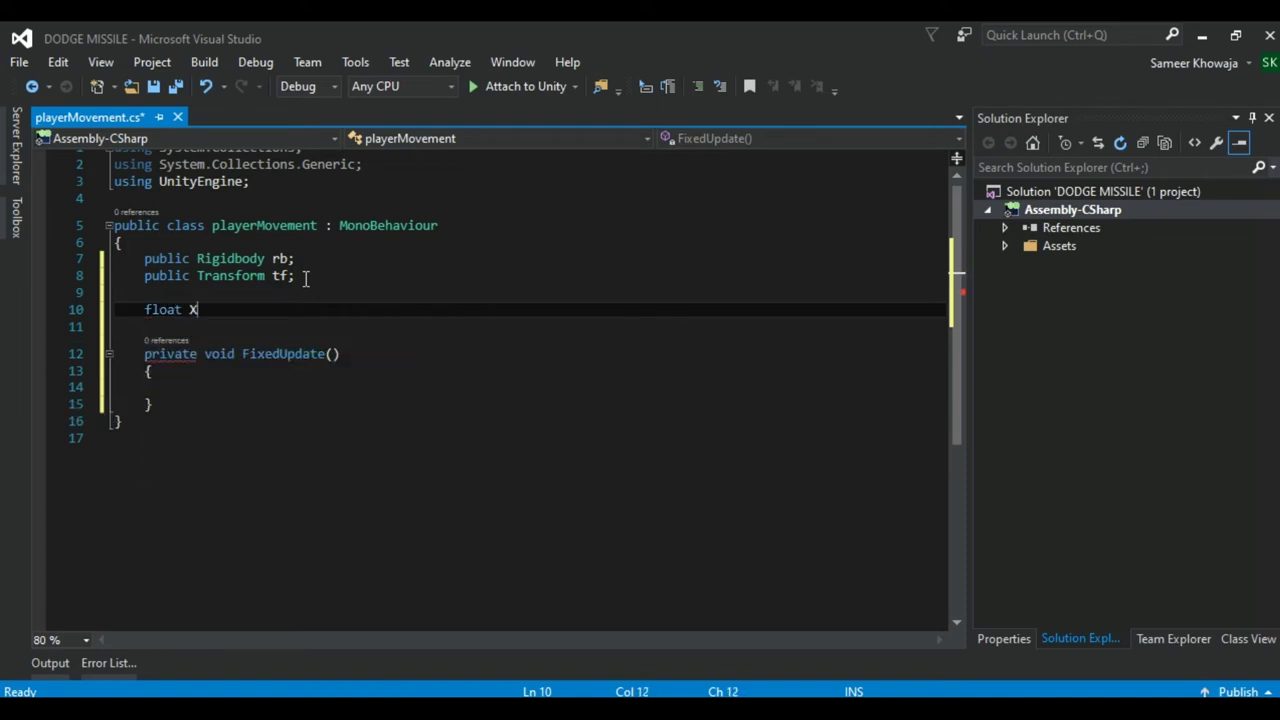
pyautogui.write('Input;')
pyautogui.click(221, 387)
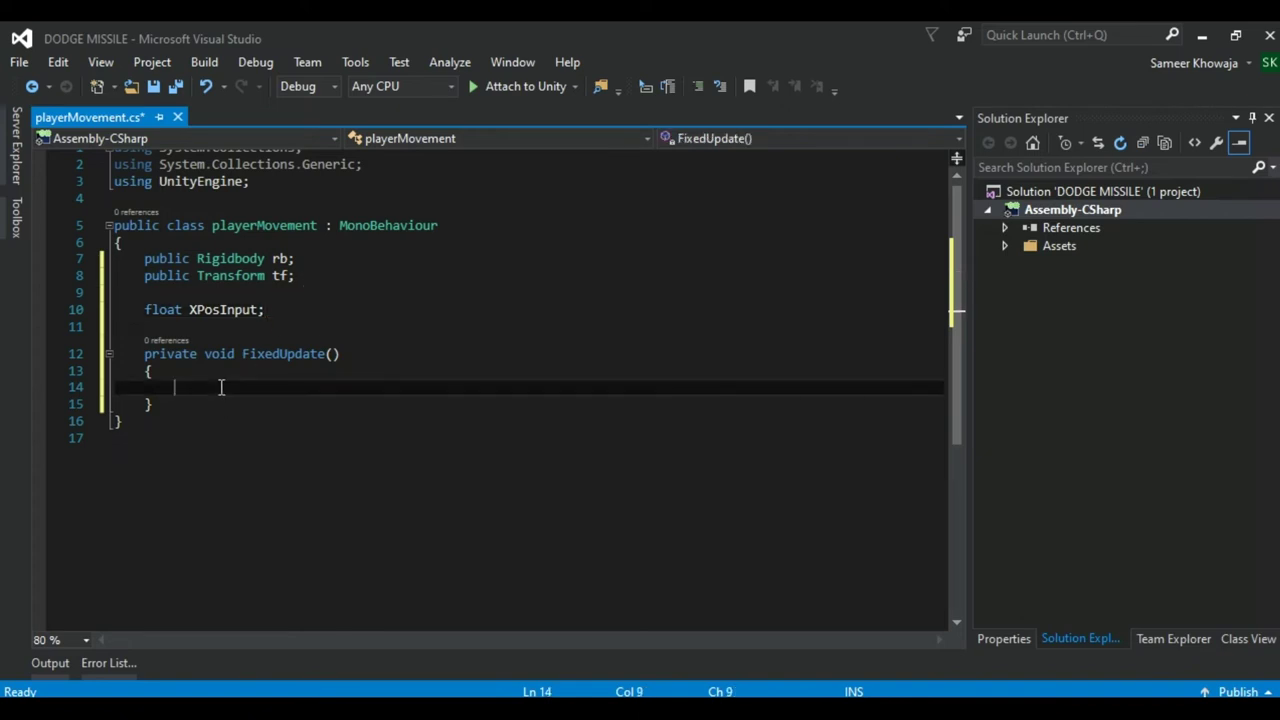
pyautogui.write('XPos')
pyautogui.press('Tab')
# In FixedUpdate, assign XPosInput = Input.GetAxis("Horizontal");.
pyautogui.write('= Inpu')
pyautogui.press('Tab')
pyautogui.write('.')
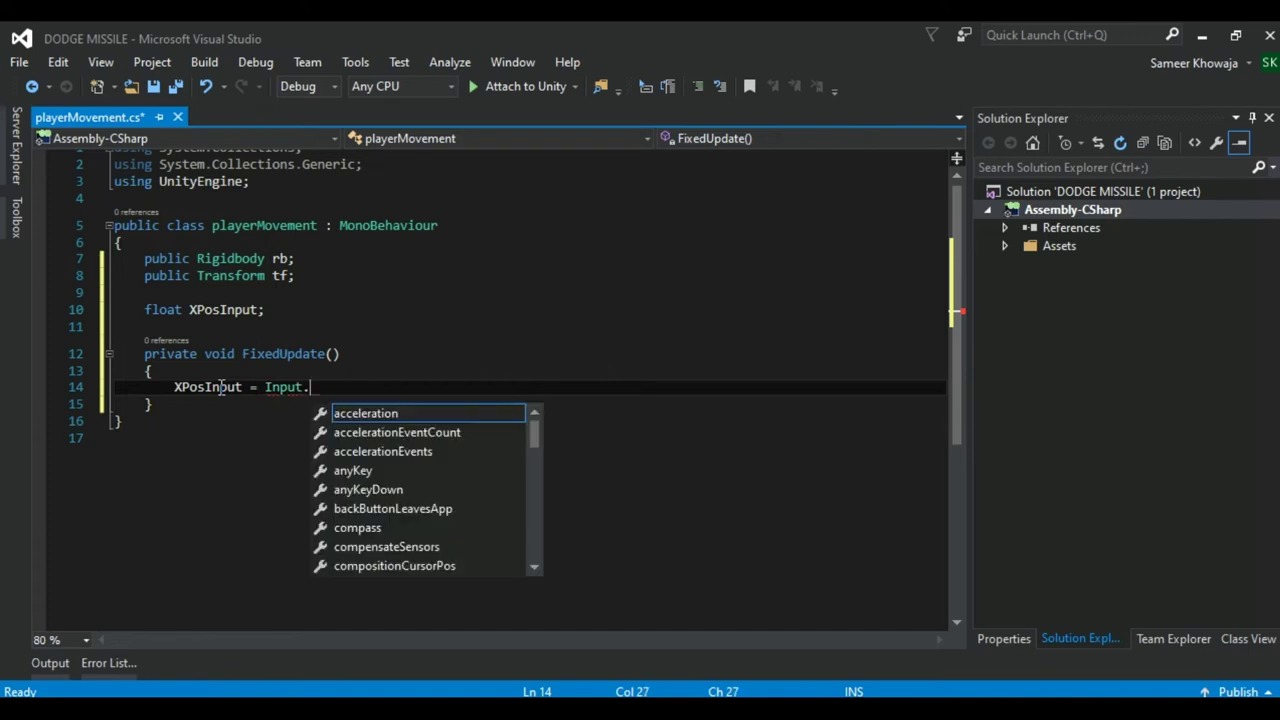
pyautogui.write('GetAx')
pyautogui.press('Tab')
pyautogui.write('();')
pyautogui.press('Left')
pyautogui.press('Left')
pyautogui.write('"')
pyautogui.press('Left')
pyautogui.write('Horizontal')
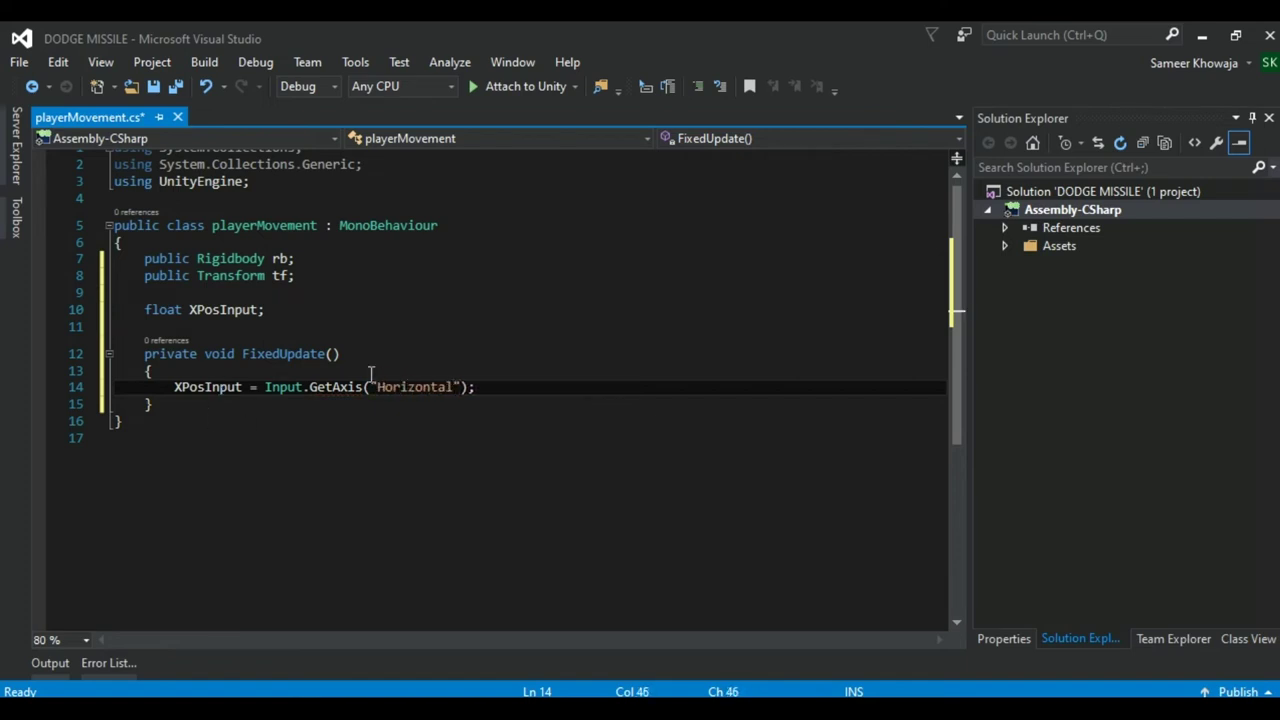
pyautogui.doubleClick(405, 387)
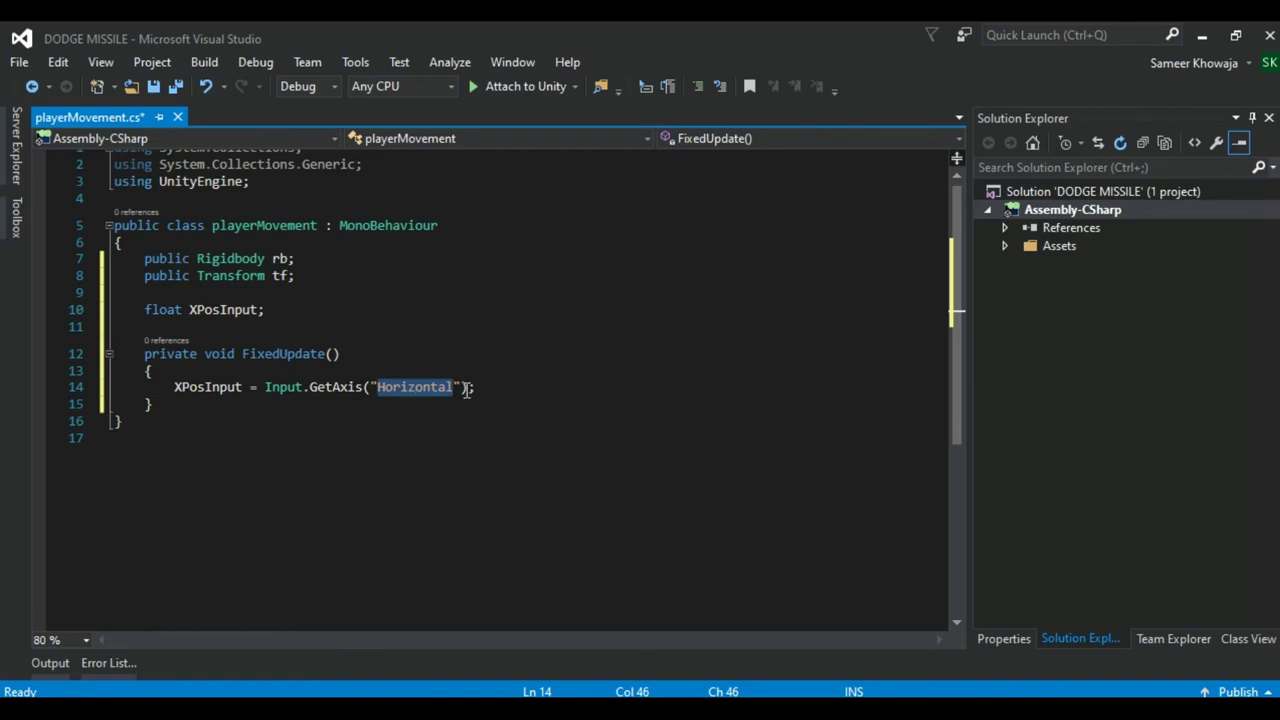
pyautogui.click(466, 388)
# Below it, add an empty if (XPosInput < 0) { } block.
pyautogui.click(485, 388)
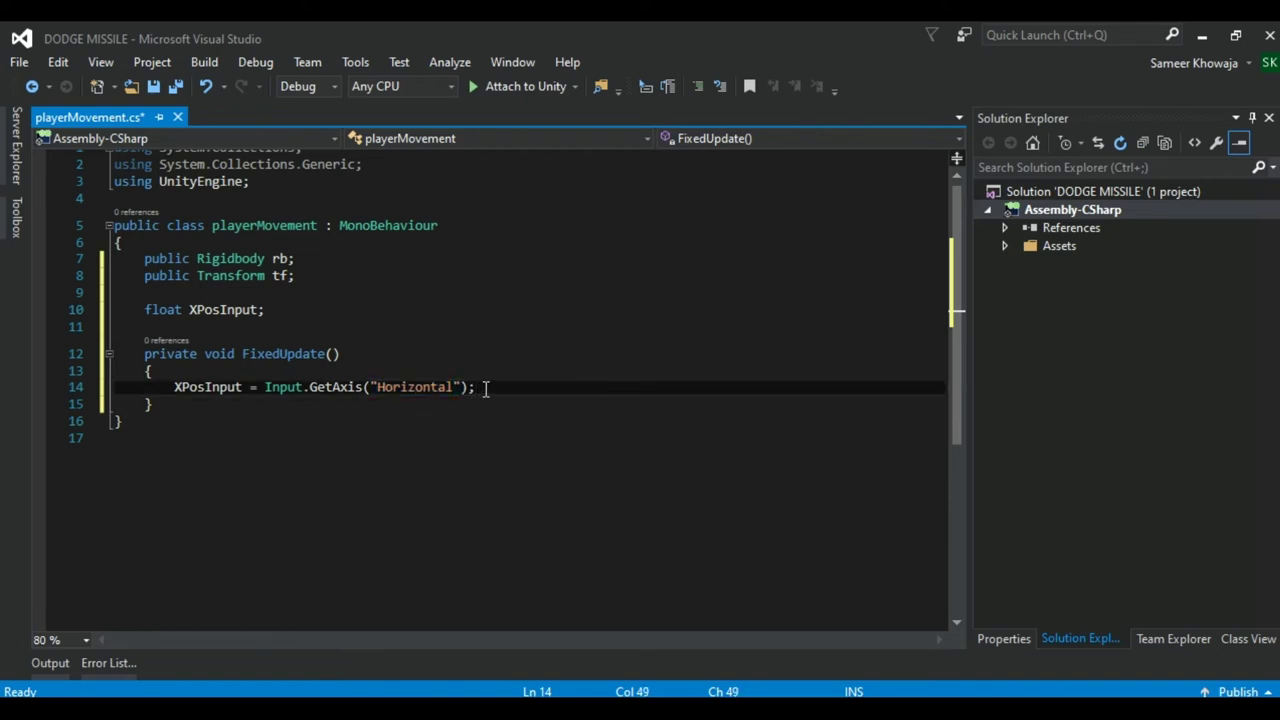
pyautogui.press('Return')
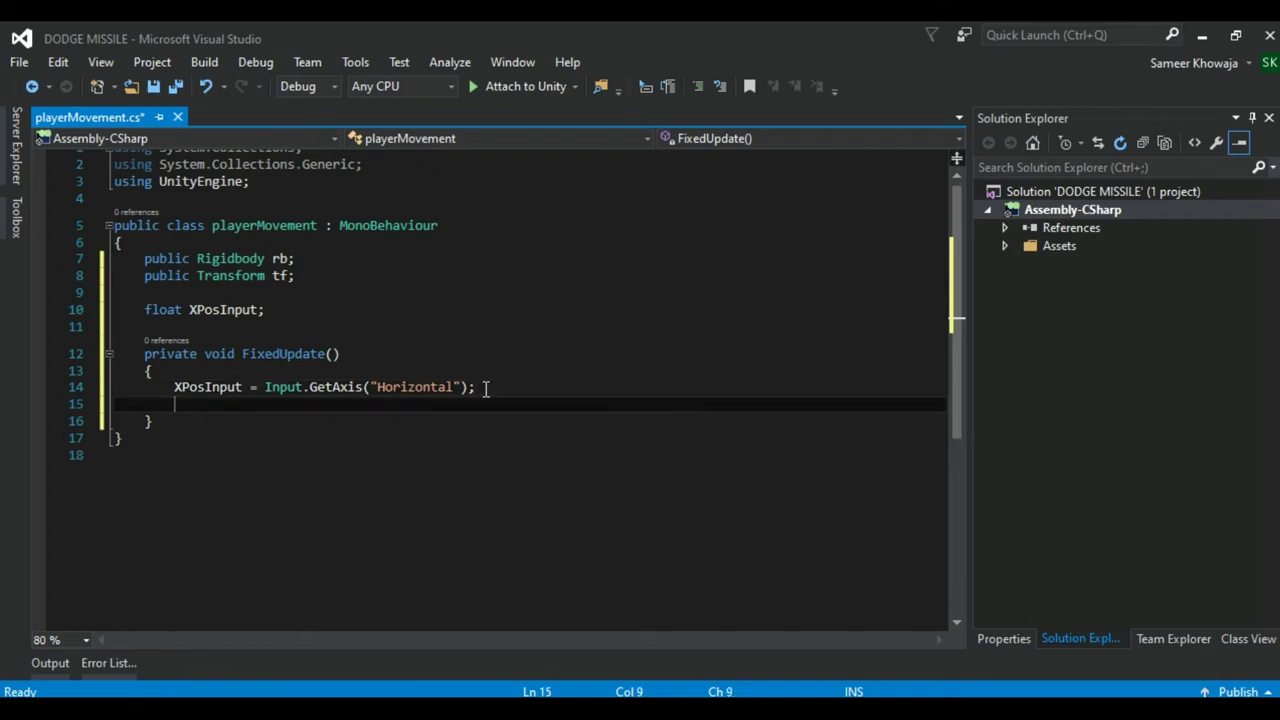
pyautogui.press('Return')
pyautogui.write('if()')
pyautogui.press('Left')
pyautogui.write('XP')
pyautogui.press('Tab')
pyautogui.write('< 0)')
pyautogui.press('Return')
pyautogui.write('{')
pyautogui.press('Return')
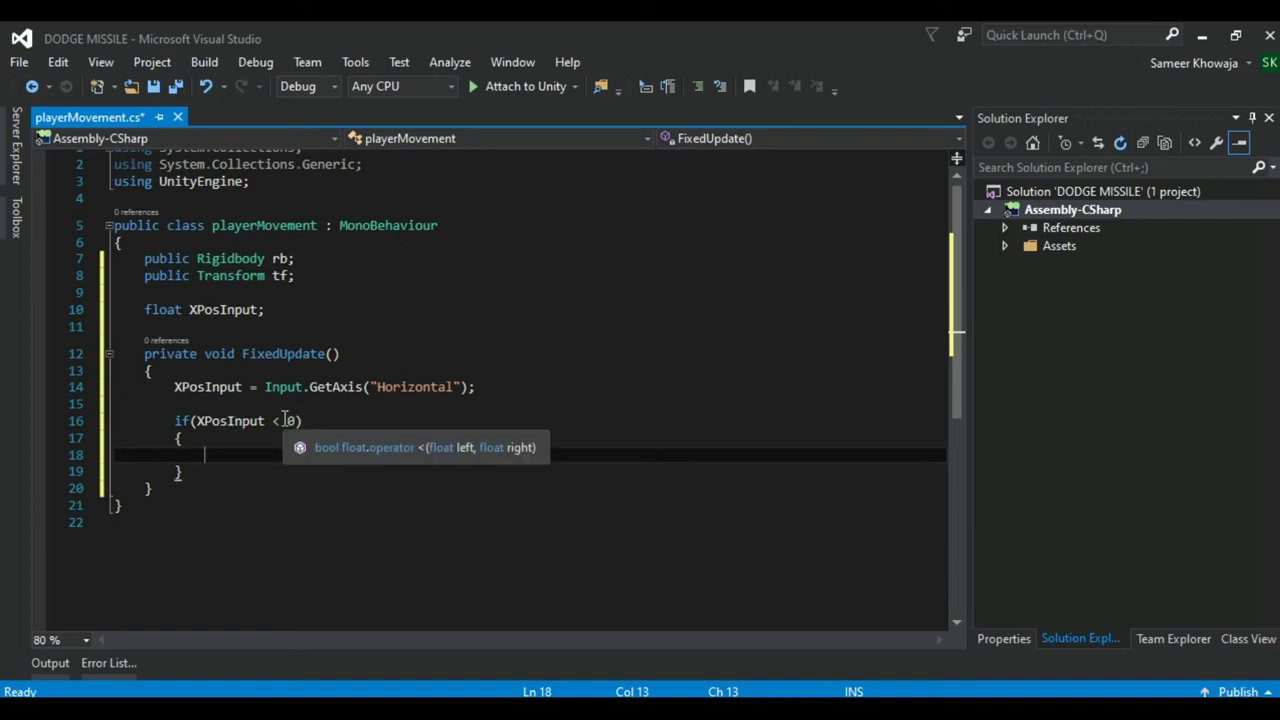
pyautogui.click(223, 471)
# Duplicate the if-block below the first and change its condition to XPosInput > 0.
pyautogui.press('Return')
pyautogui.moveTo(223, 471); pyautogui.dragTo(177, 421)
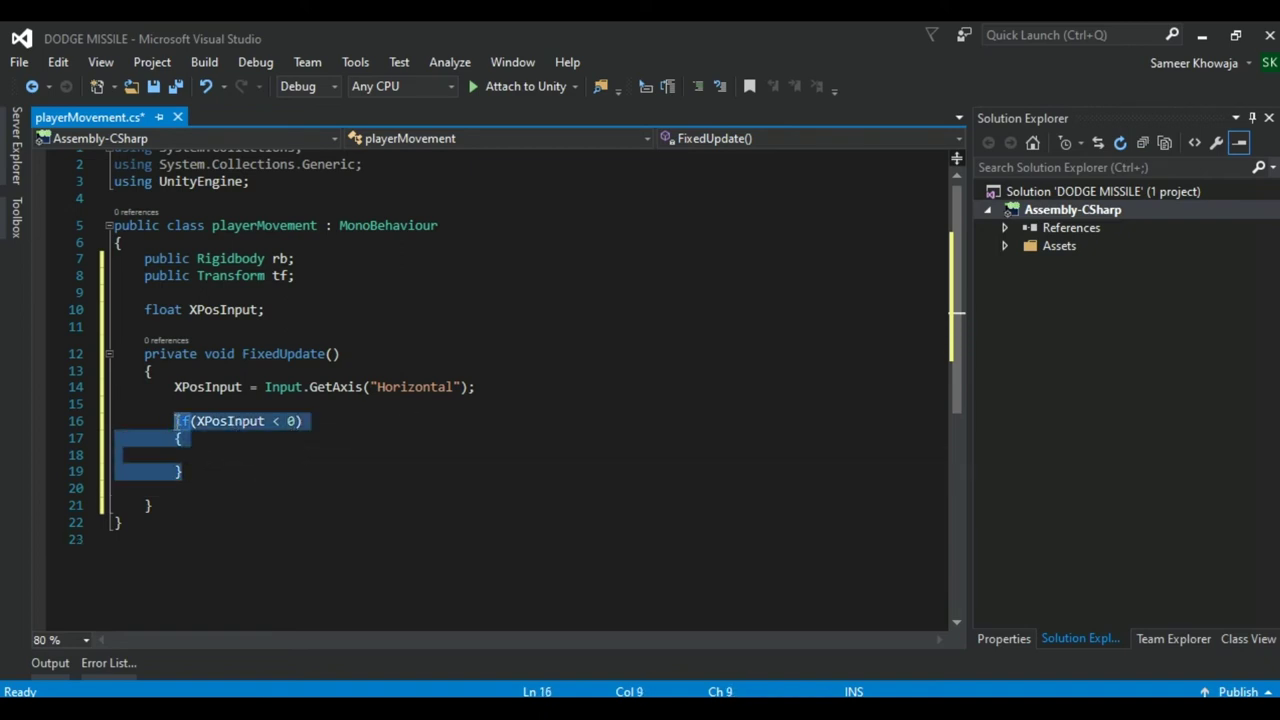
pyautogui.hotkey('ctrl', 'c')
pyautogui.click(196, 468)
pyautogui.press('Return')
pyautogui.press('Return')
pyautogui.hotkey('ctrl', 'v')
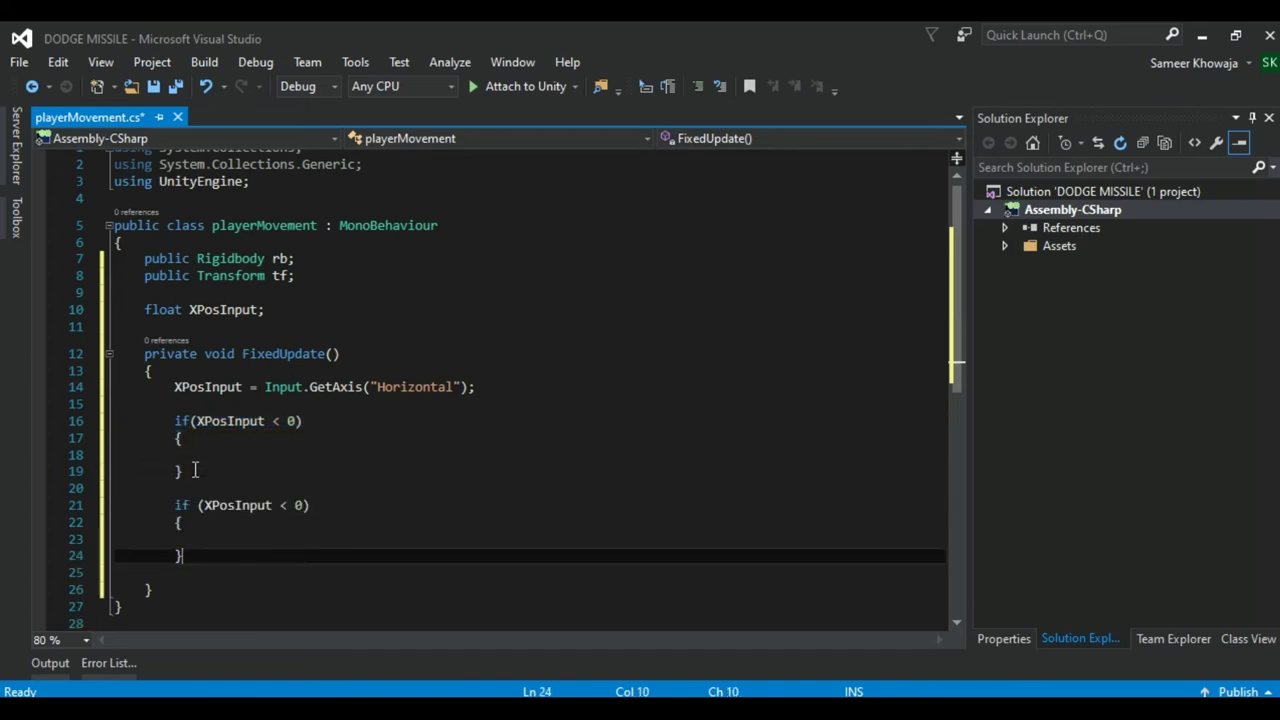
pyautogui.doubleClick(282, 505)
pyautogui.write('>')
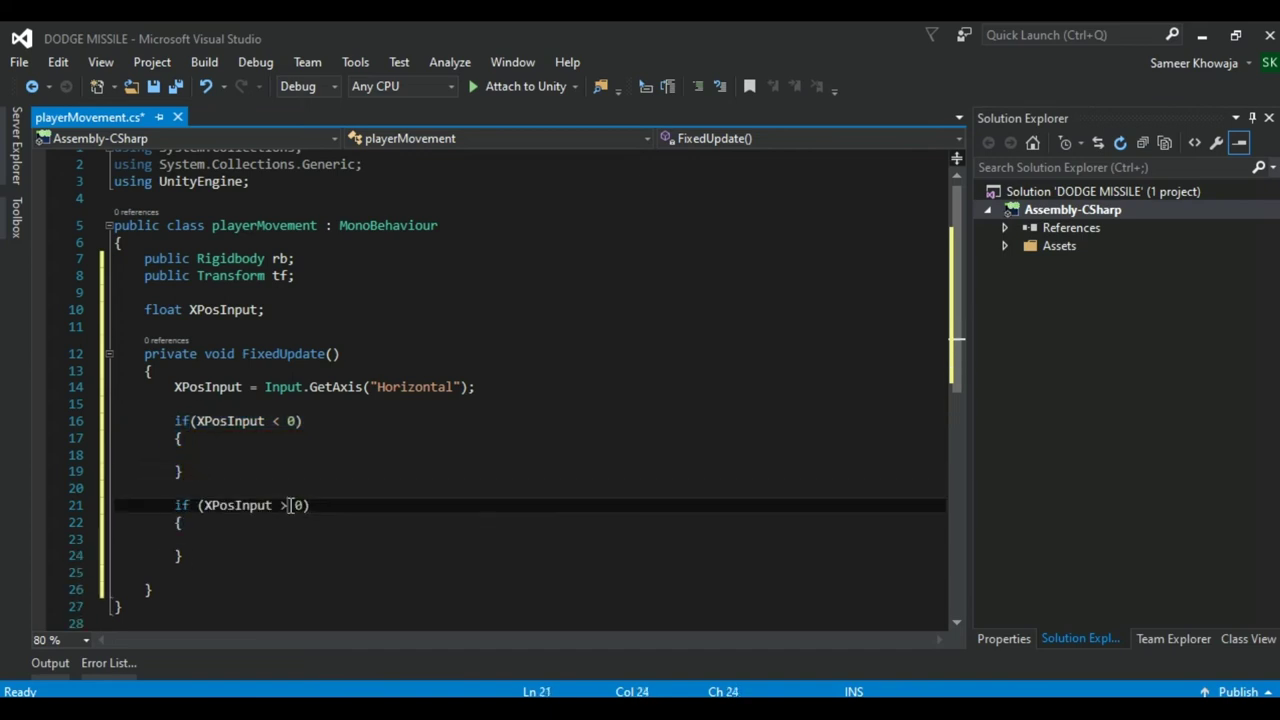
# Inside the XPosInput < 0 block, write rb.velocity = new Vector3(0f,0f, speed);.
pyautogui.click(268, 440)
pyautogui.click(262, 451)
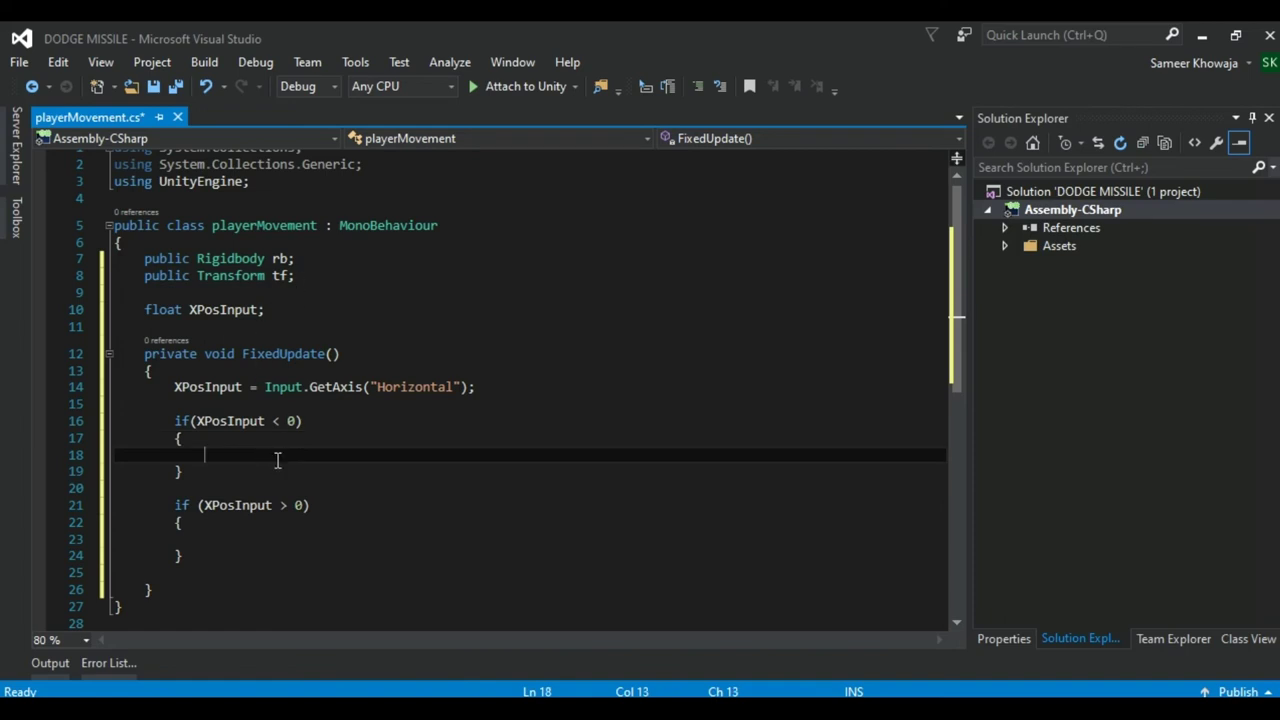
pyautogui.write('r')
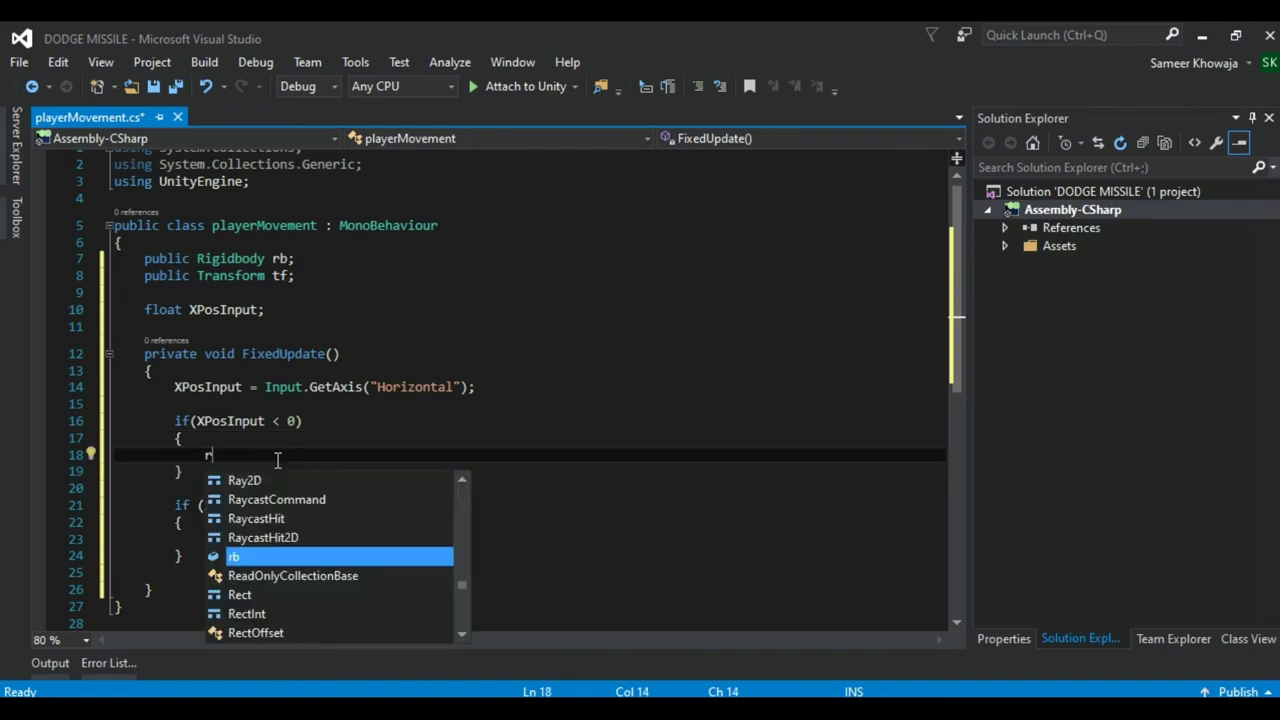
pyautogui.write('b.vel')
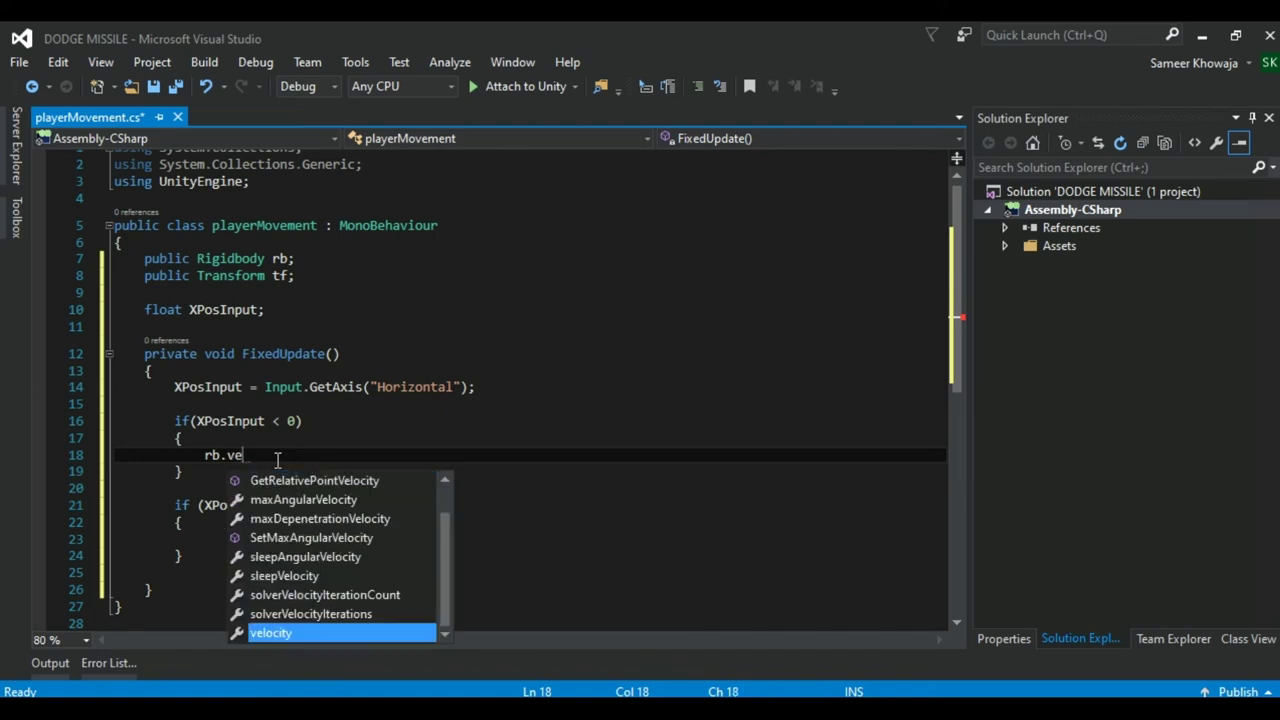
pyautogui.press('Tab')
pyautogui.write('= new V')
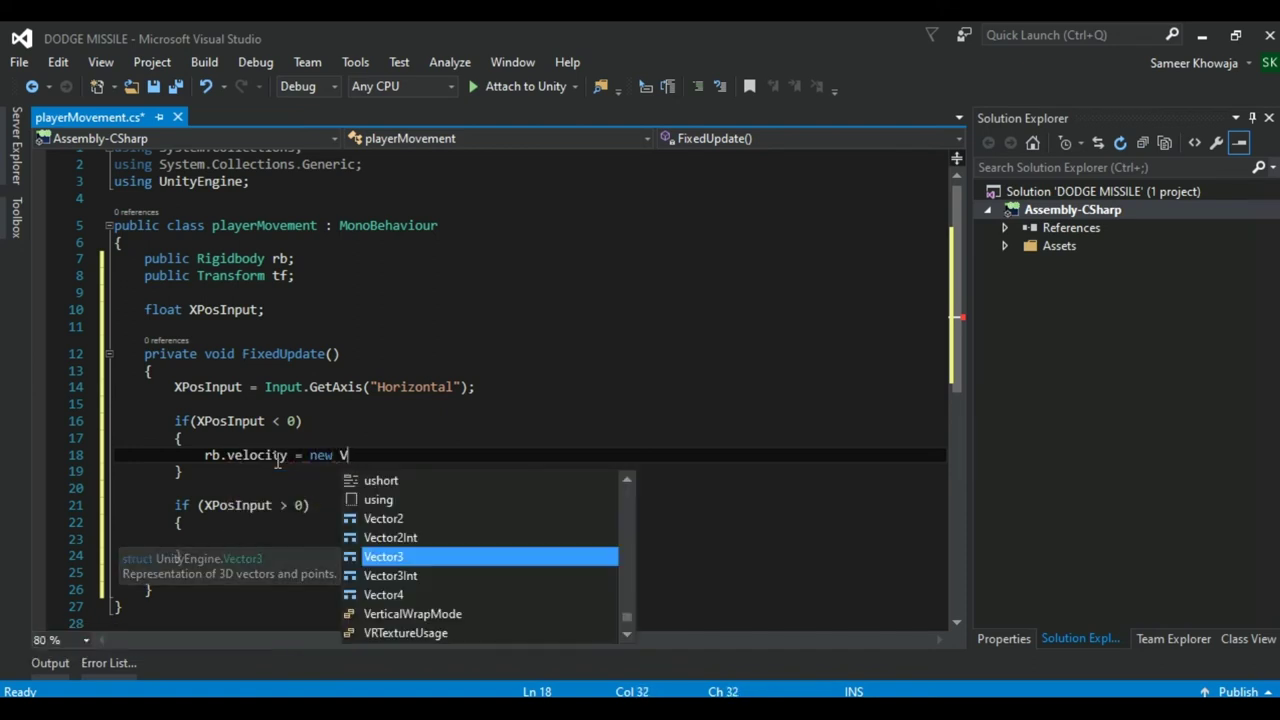
pyautogui.write('ec')
pyautogui.press('Tab')
pyautogui.write('();')
pyautogui.press('Left')
pyautogui.press('Left')
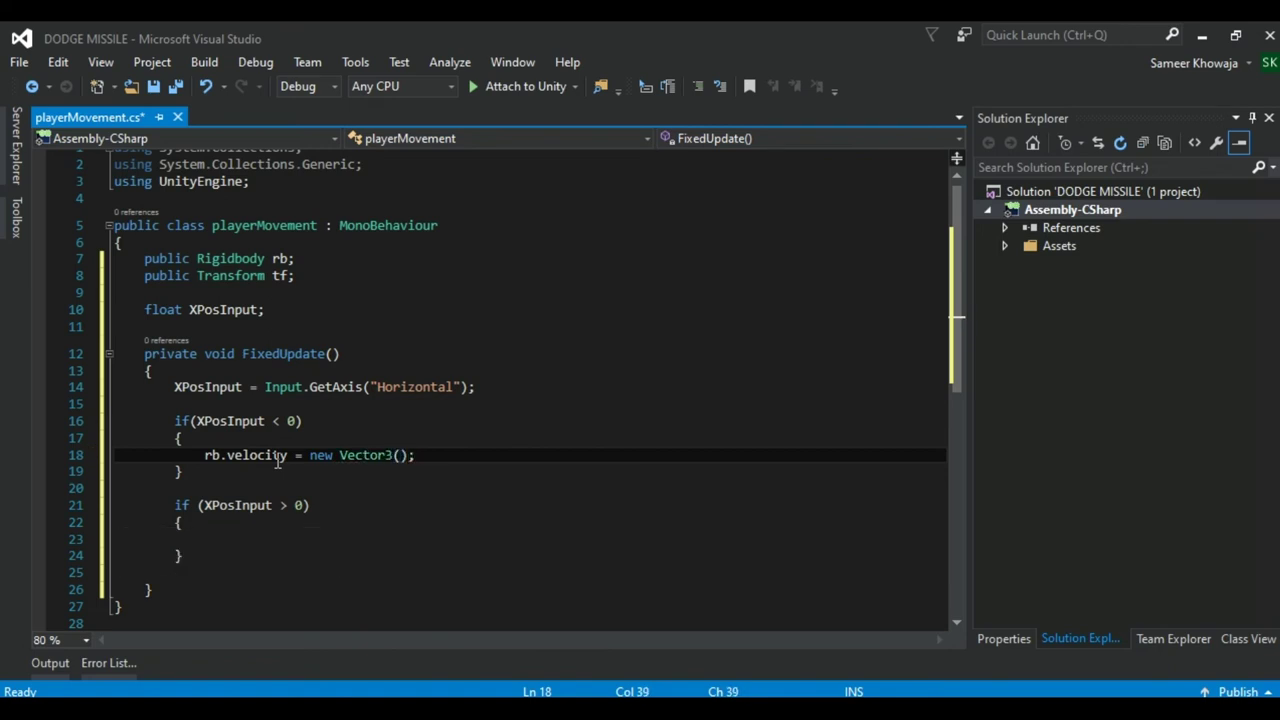
pyautogui.write('0f,0f')
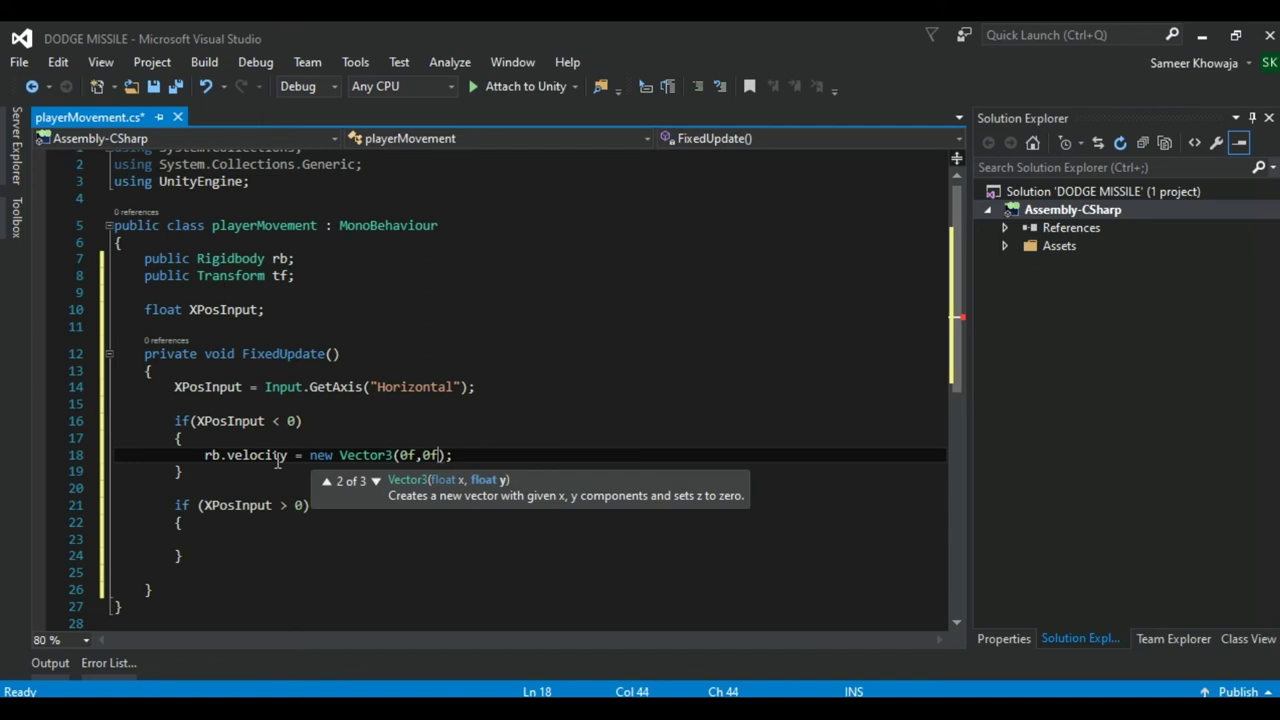
pyautogui.write(', ')
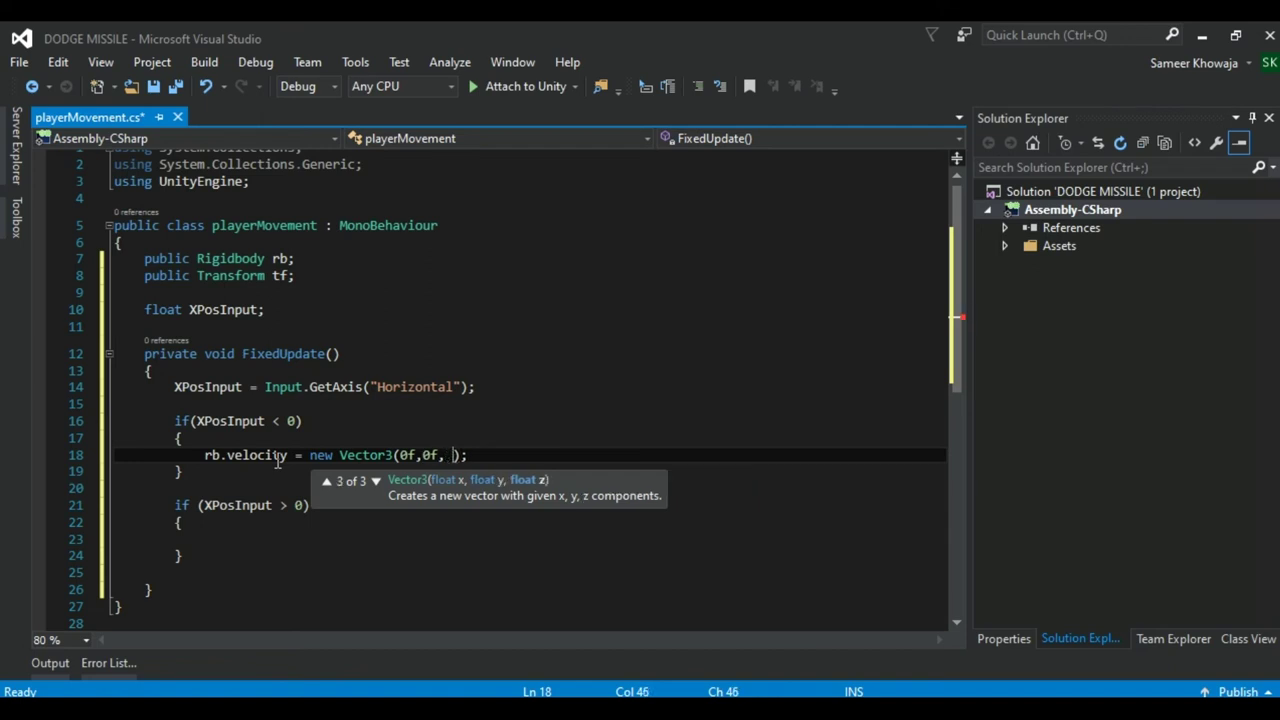
pyautogui.write('speed')
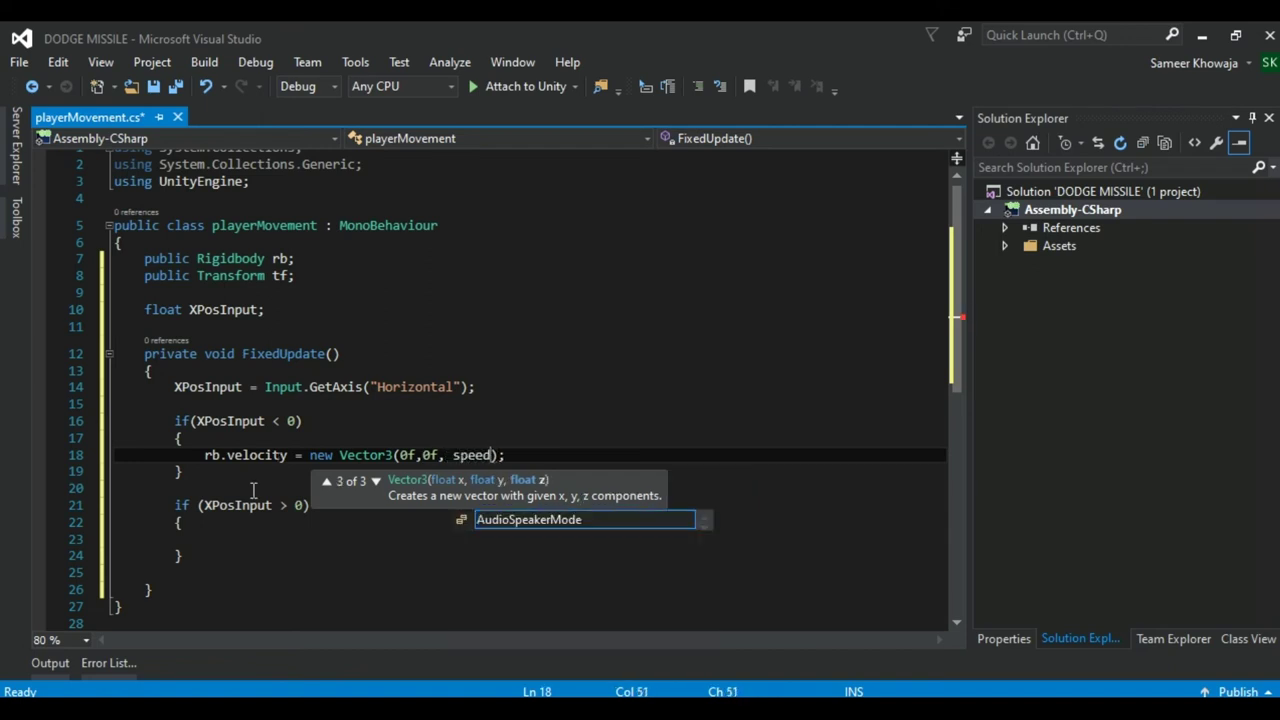
pyautogui.click(337, 277)
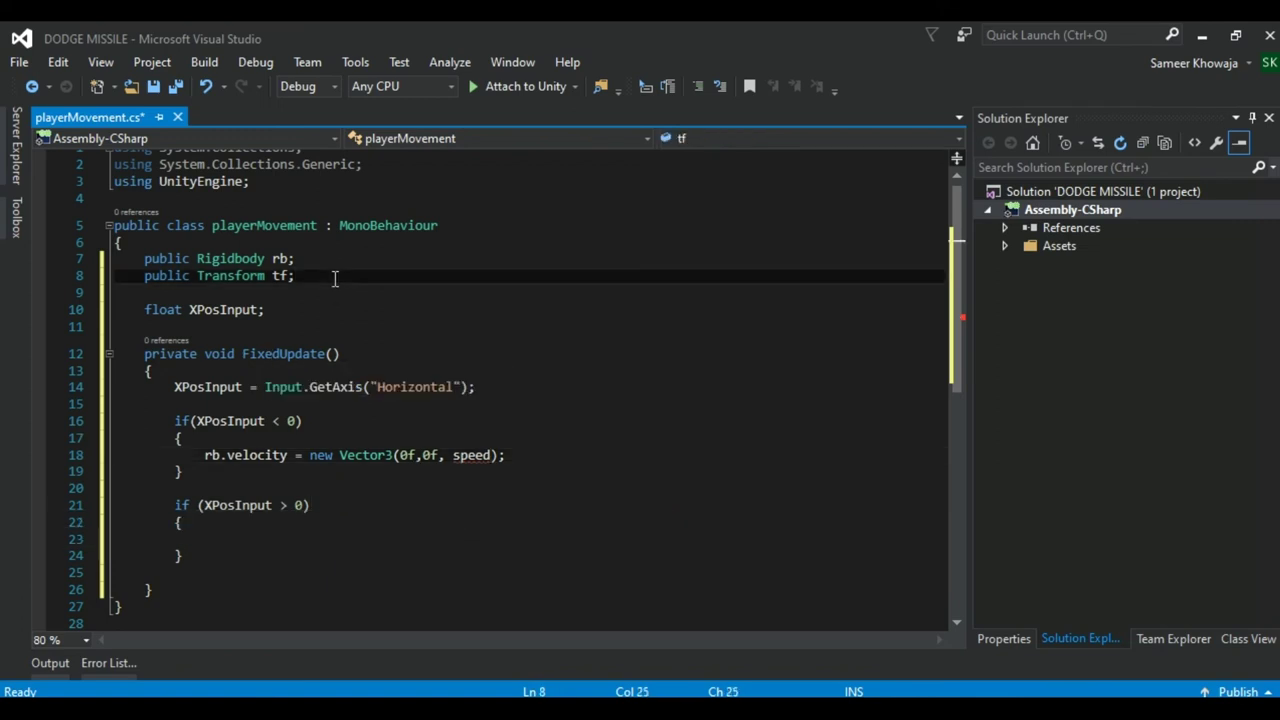
# Declare public float speed; under tf and make the first velocity use -speed * Time.deltaTime.
pyautogui.press('Return')
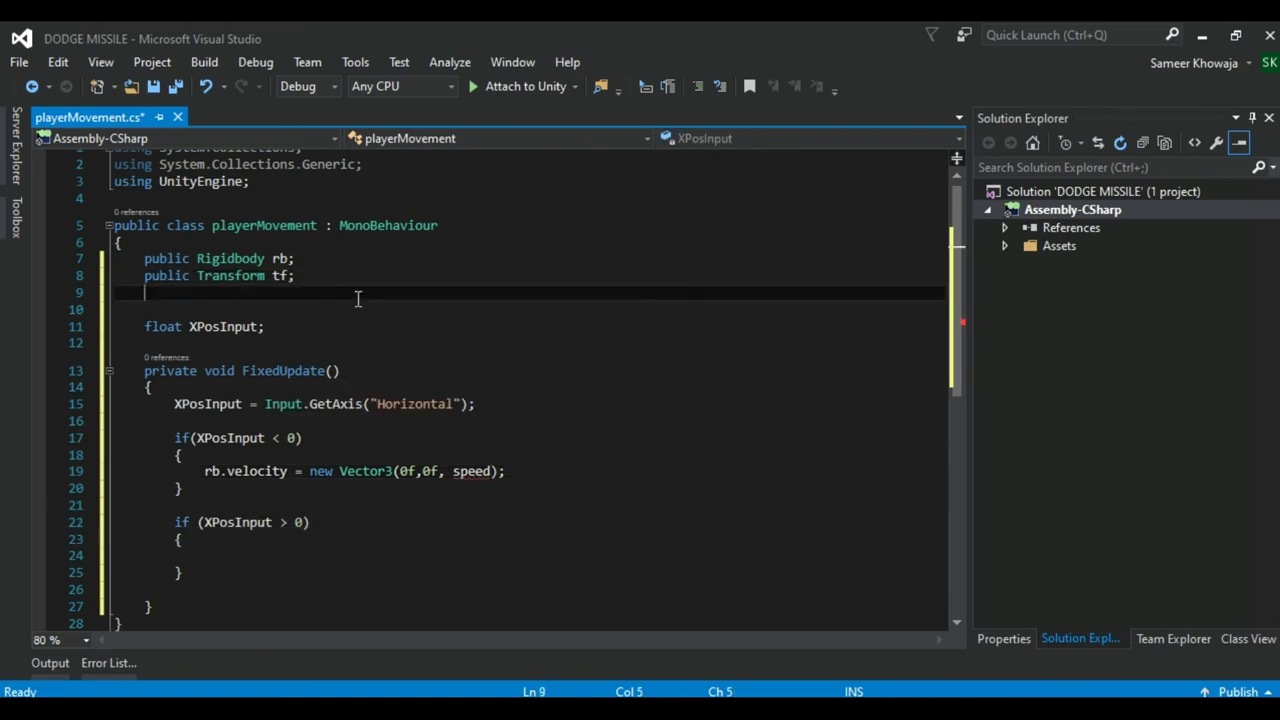
pyautogui.write('public ')
pyautogui.write('float speed;')
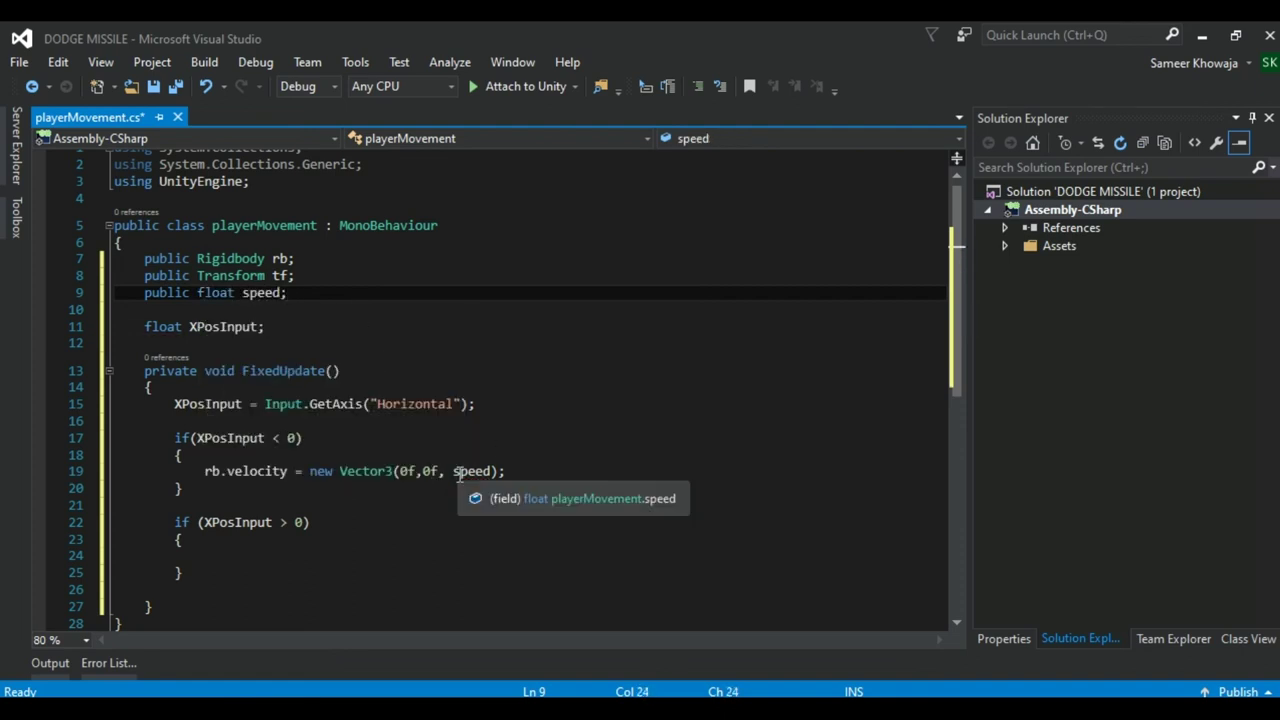
pyautogui.click(456, 471)
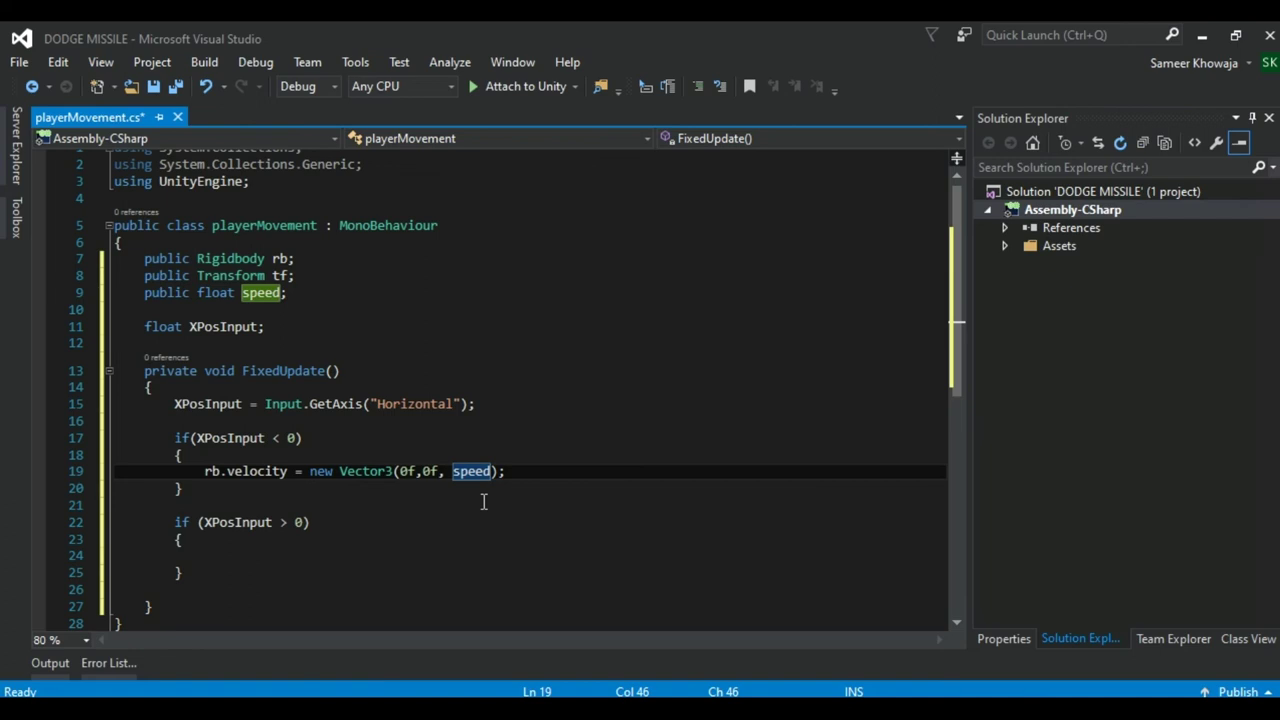
pyautogui.write('-')
pyautogui.press('Right')
pyautogui.press('Right')
pyautogui.press('Right')
pyautogui.write('* Ti')
pyautogui.press('Tab')
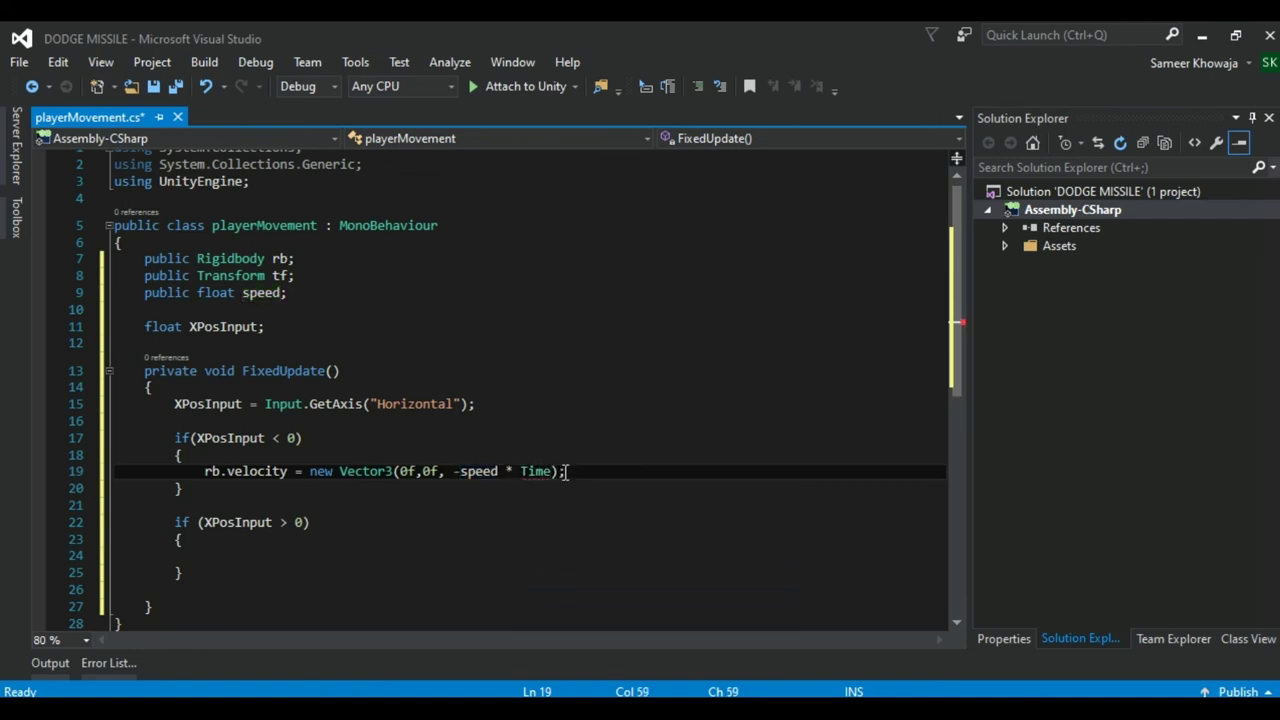
pyautogui.write('*')
pyautogui.press('BackSpace')
pyautogui.write('.del')
pyautogui.press('Tab')
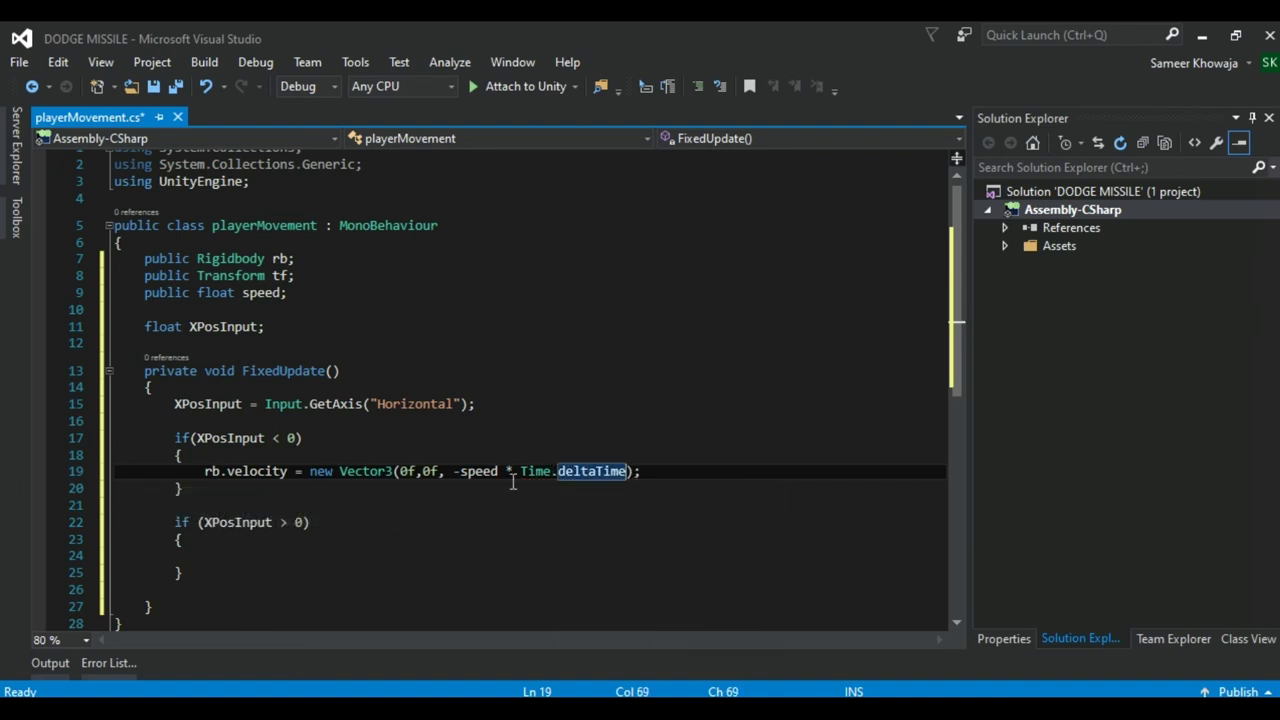
# Copy the velocity line into the > 0 block with positive speed, then save playerMovement.cs.
pyautogui.moveTo(205, 470); pyautogui.dragTo(642, 470)
pyautogui.click(354, 540)
pyautogui.press('Return')
pyautogui.write('rb.velocity = new Vector3(0f, 0f, -speed * Time.deltaTime);')
pyautogui.click(464, 555)
pyautogui.press('BackSpace')
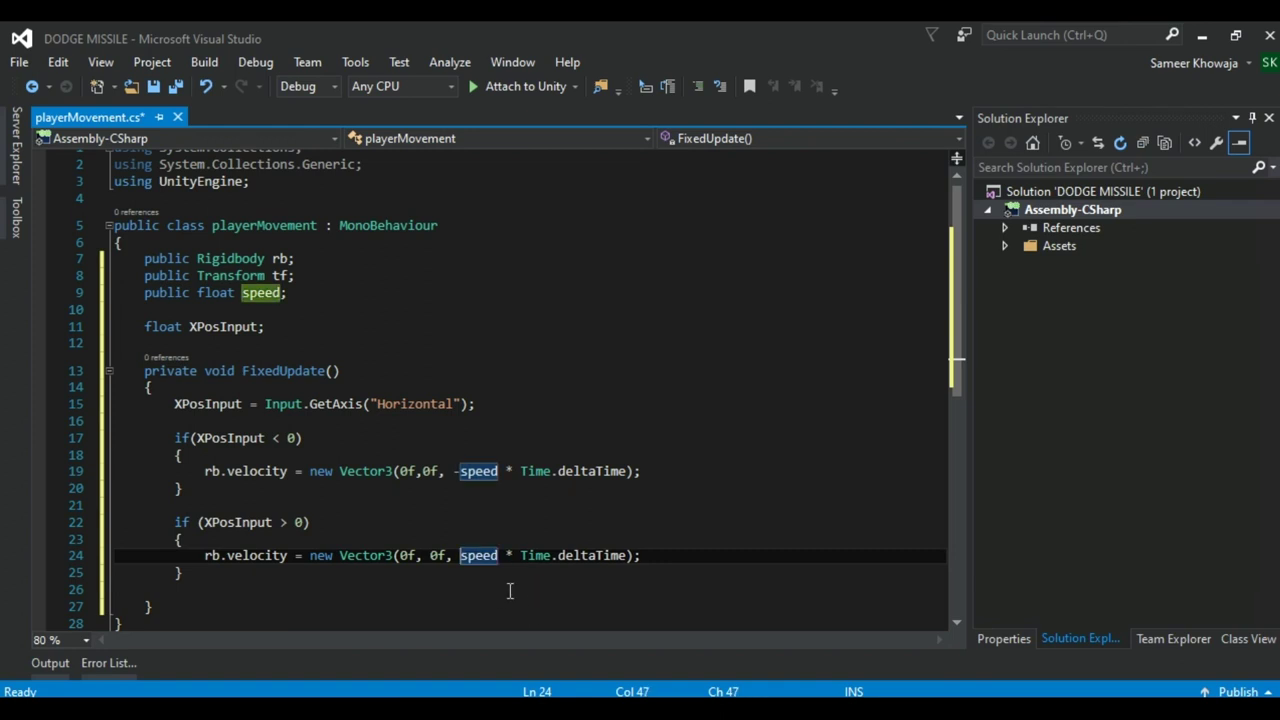
pyautogui.hotkey('ctrl', 's')
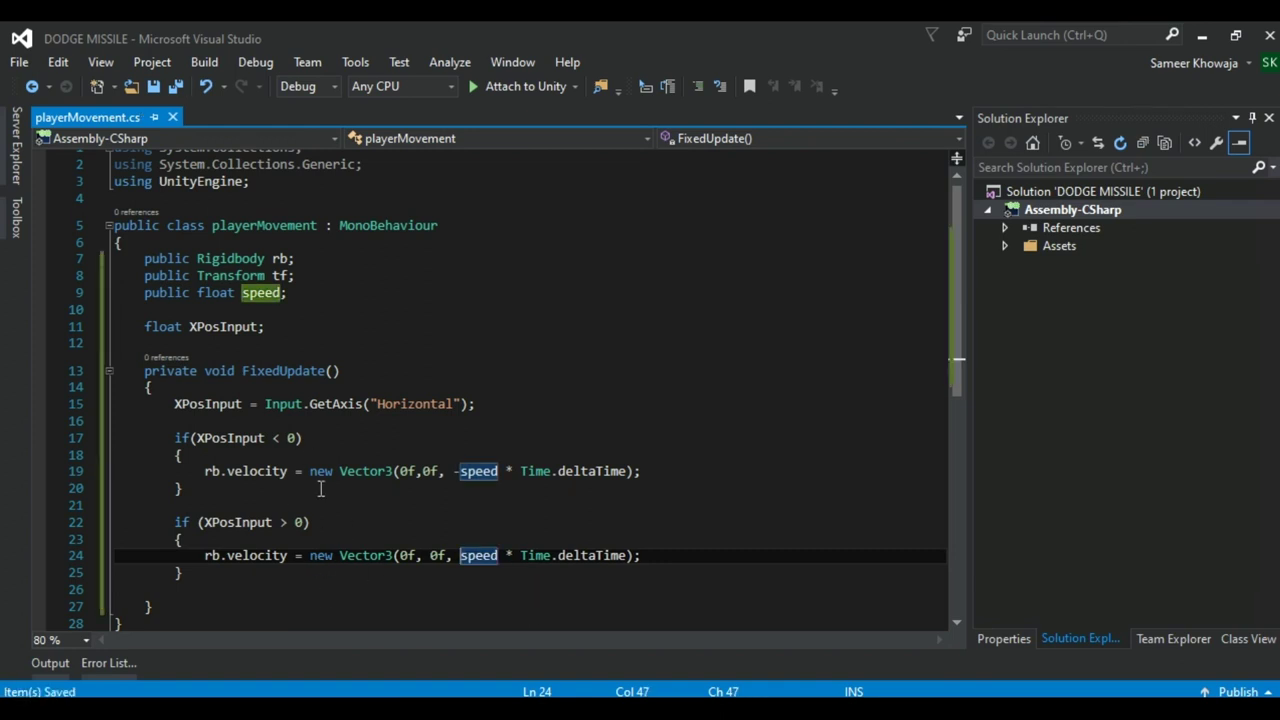
pyautogui.hotkey('ctrl', '-')
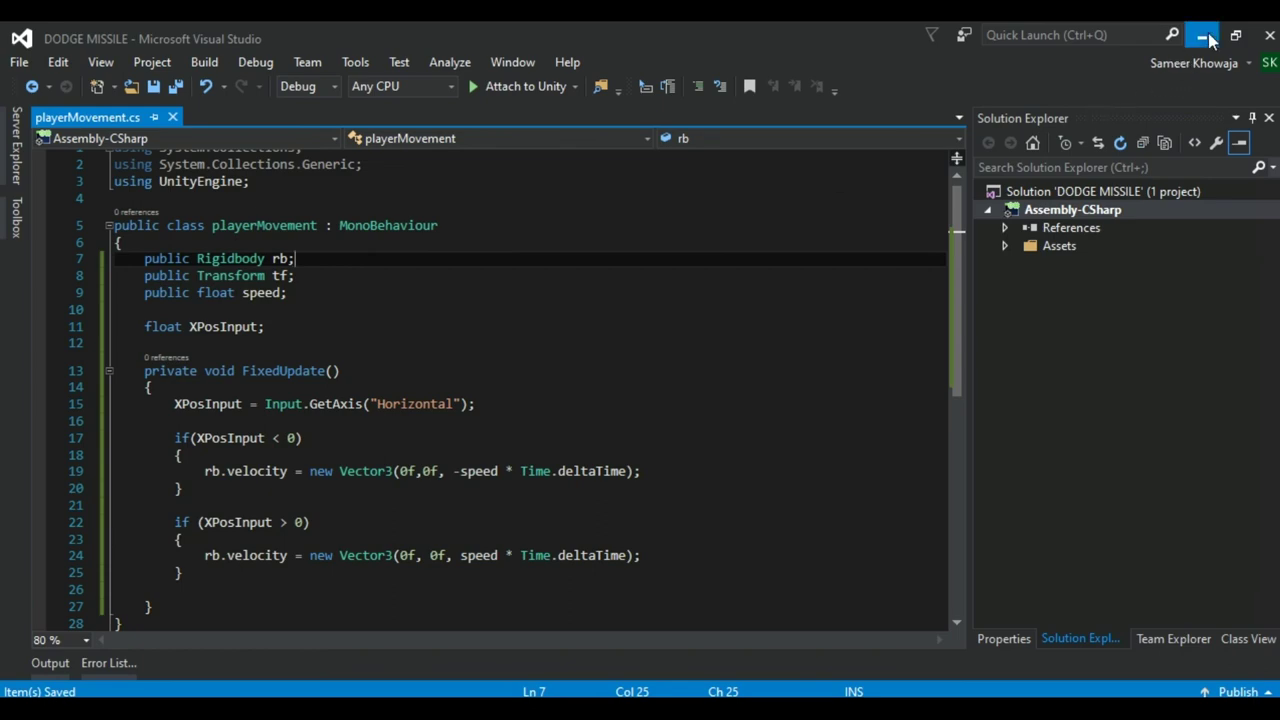
# Back in Unity, drag Player's Rigidbody into Rb, Transform into Tf, and enter Speed 250.
pyautogui.click(1203, 37)
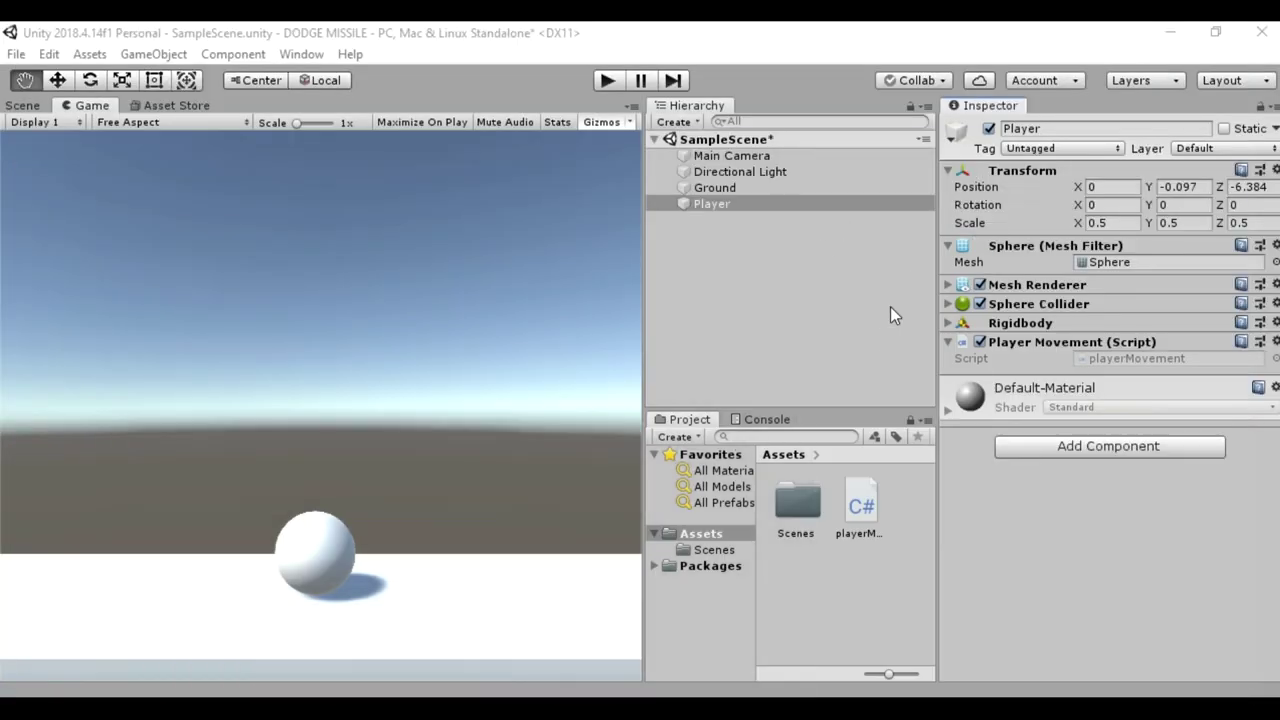
pyautogui.click(1096, 472)
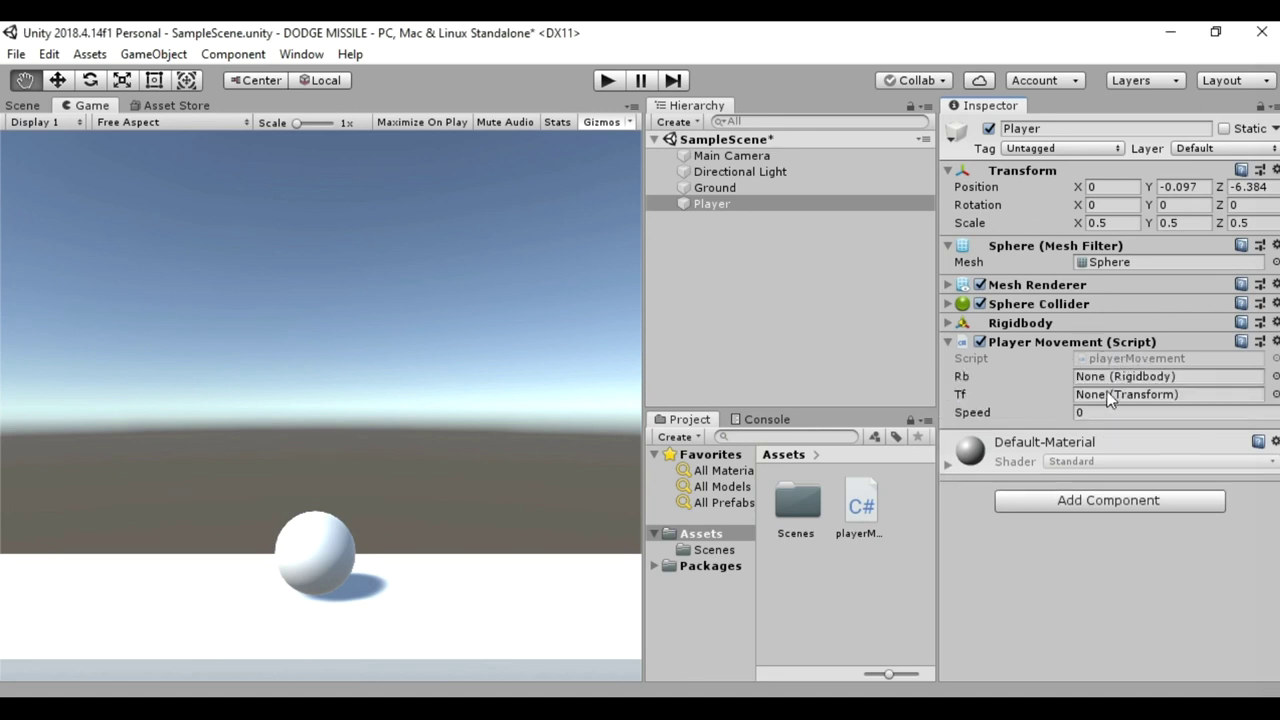
pyautogui.moveTo(1014, 318); pyautogui.dragTo(1110, 376)
pyautogui.moveTo(1030, 171); pyautogui.dragTo(1105, 398)
pyautogui.click(1133, 414)
pyautogui.write('25')
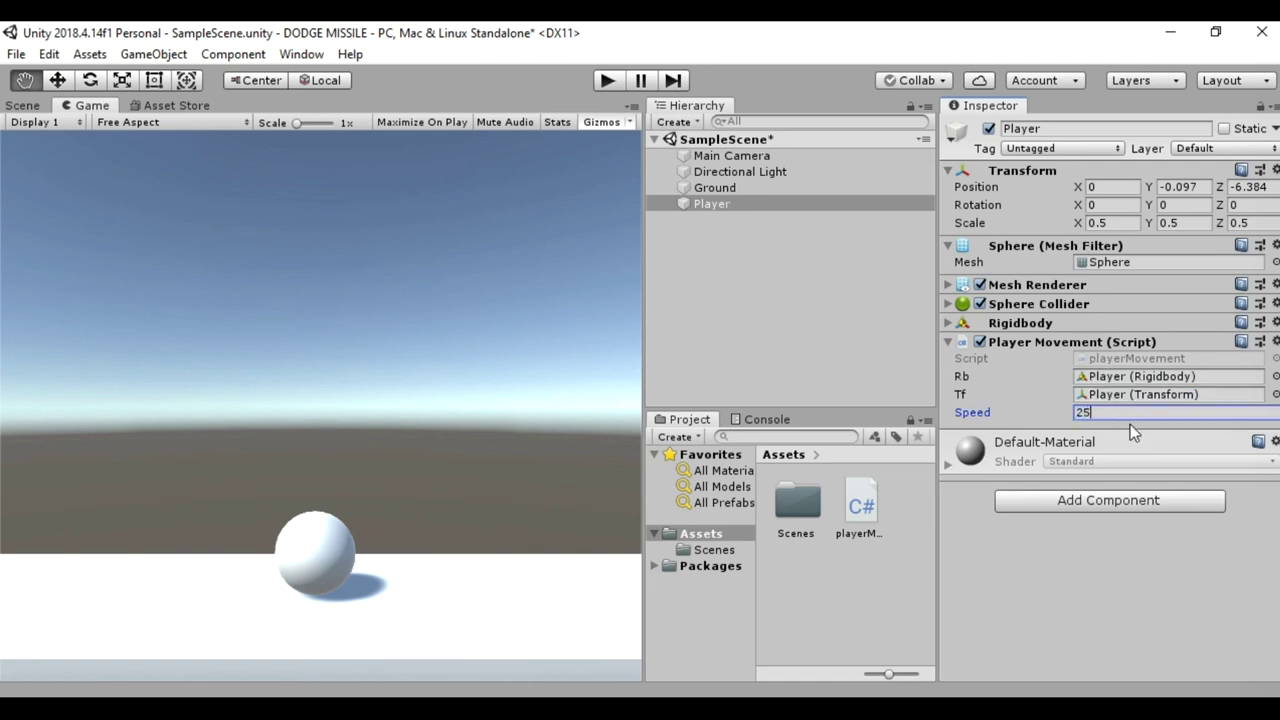
pyautogui.press('Return')
pyautogui.click(607, 80)
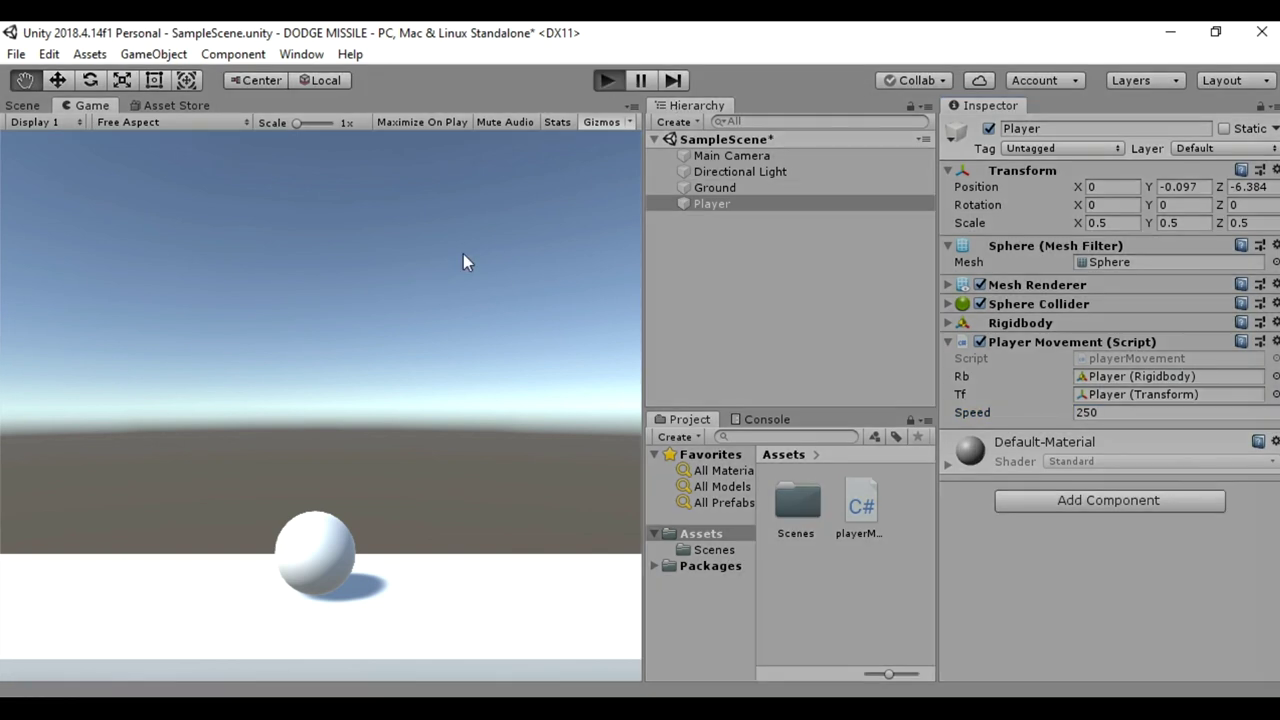
# Steer the sphere left and right with A and D, stop playing, and save SampleScene.
pyautogui.press('d')
pyautogui.press('a')
pyautogui.press('d')
pyautogui.press('a')
pyautogui.press('d')
pyautogui.press('a')
pyautogui.press('d')
pyautogui.click(607, 80)
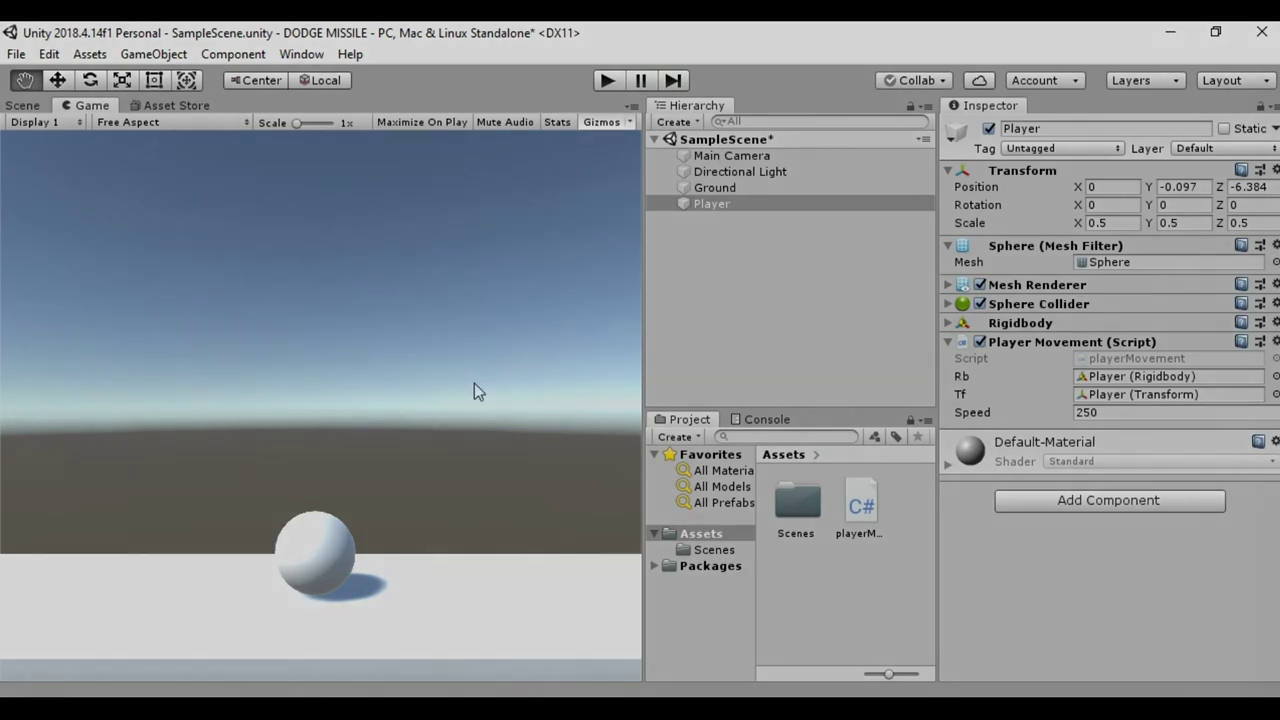
pyautogui.hotkey('ctrl', 's')
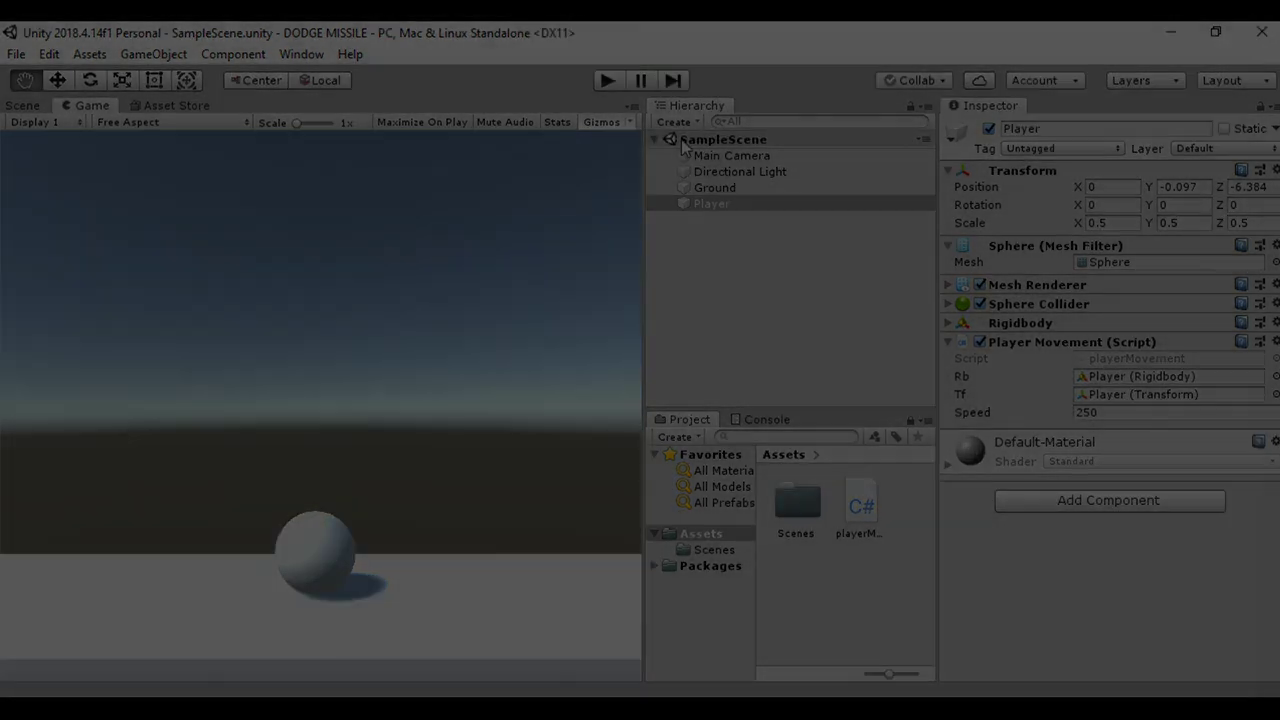